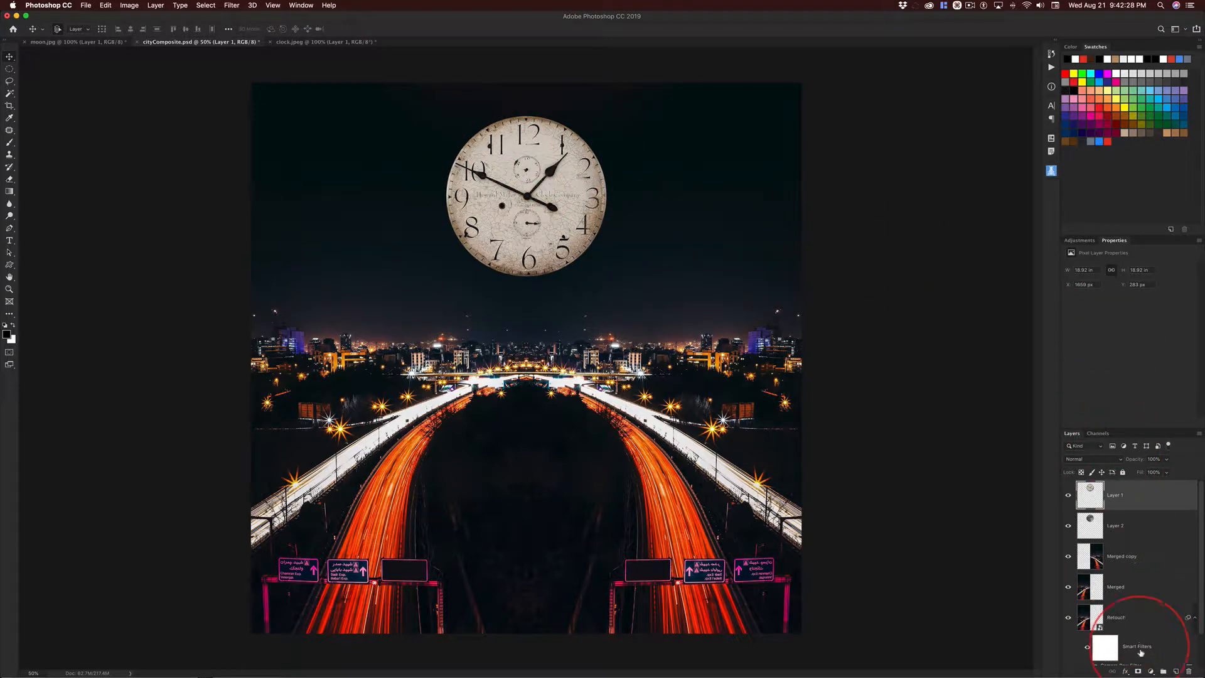
Add a layer mask to Layer 1, the clock layer
key("ctrl+alt")
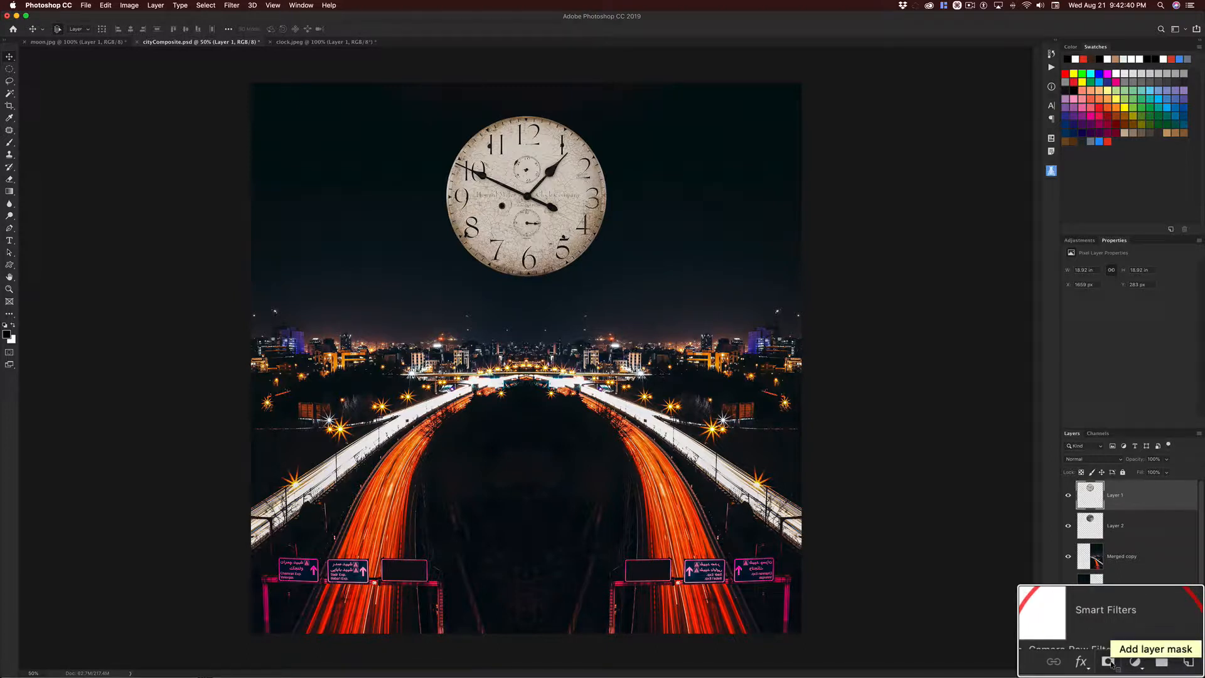
key("ctrl")
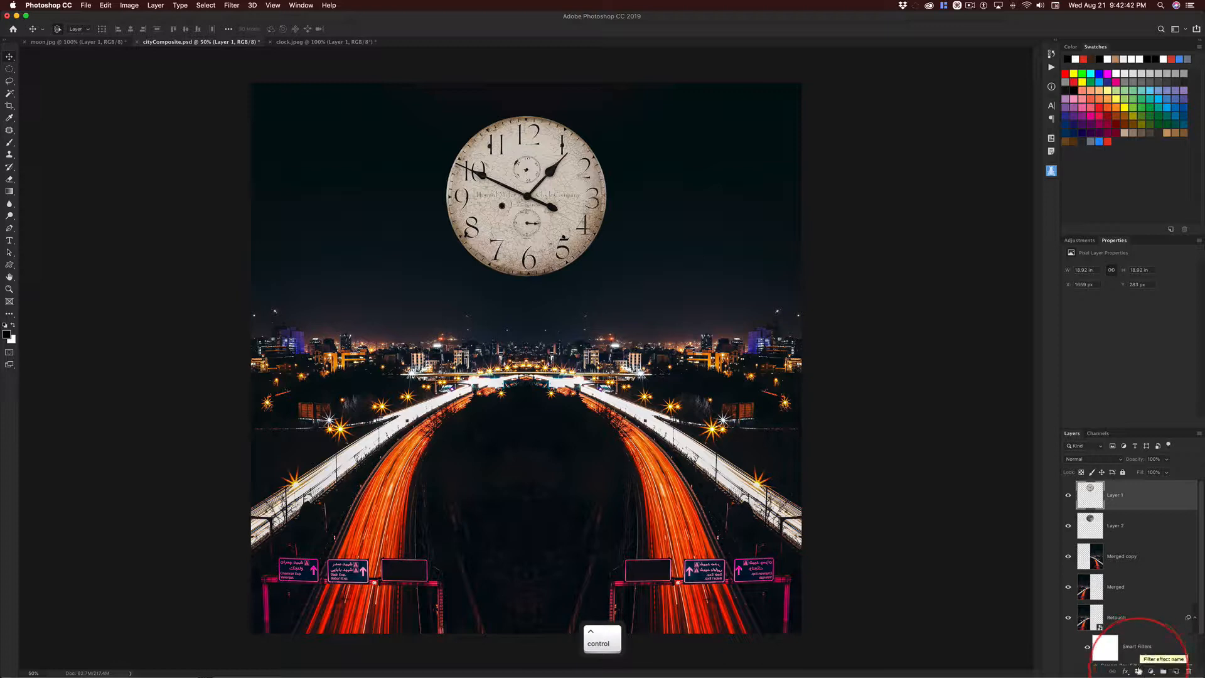
left_click(1138, 671)
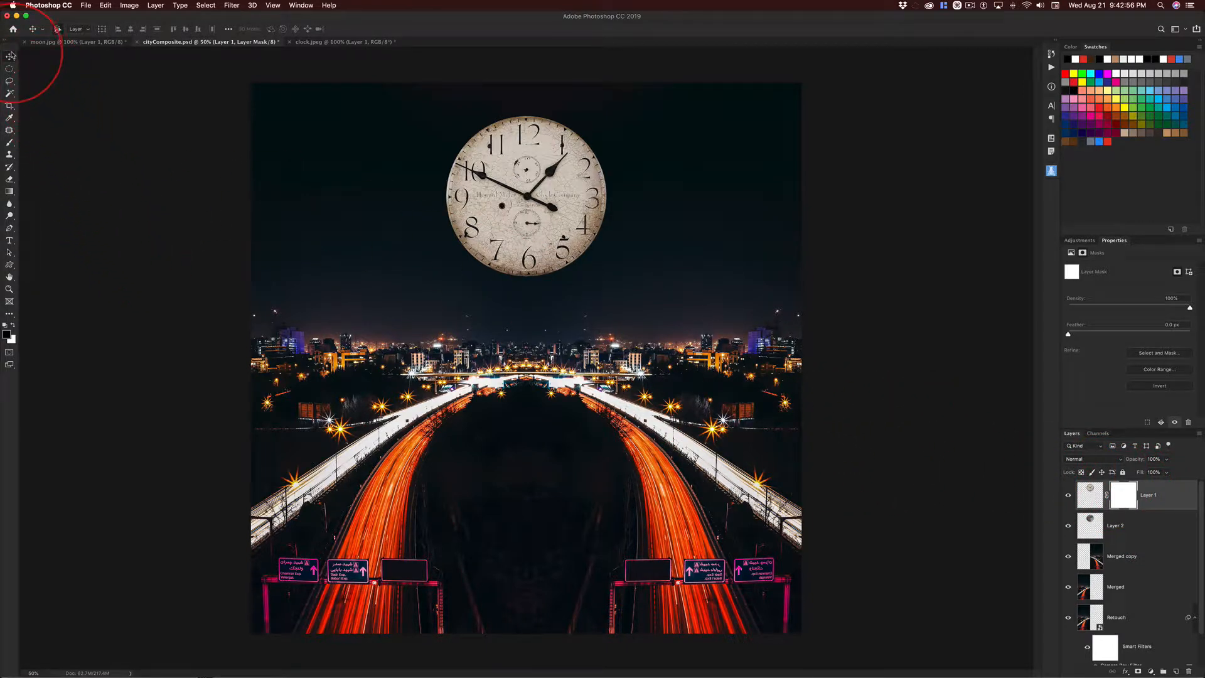
Activate the Gradient tool and open its gradient presets
left_click(10, 192)
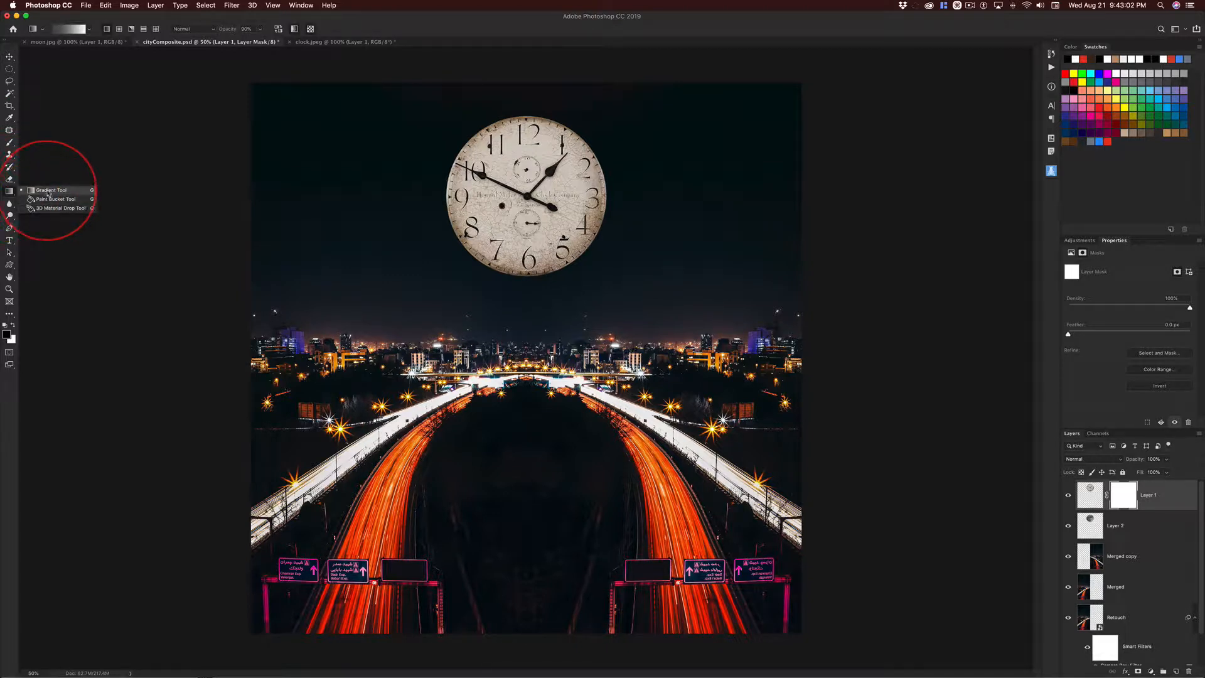
left_click(48, 191)
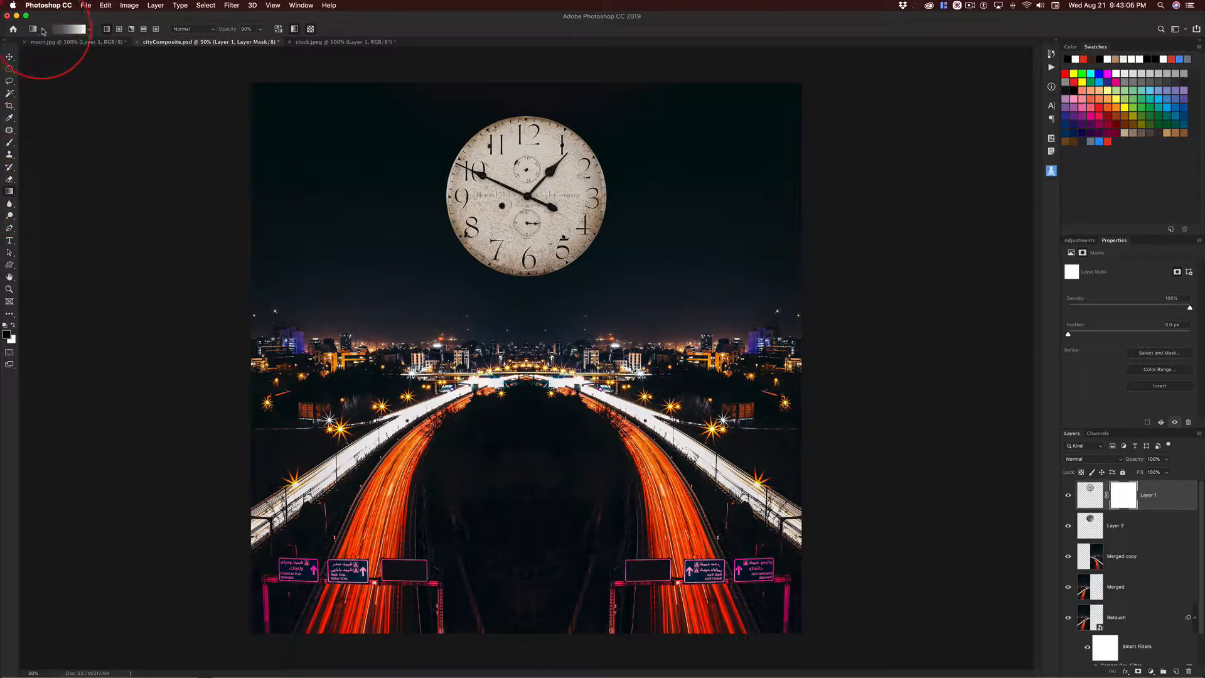
left_click(44, 32)
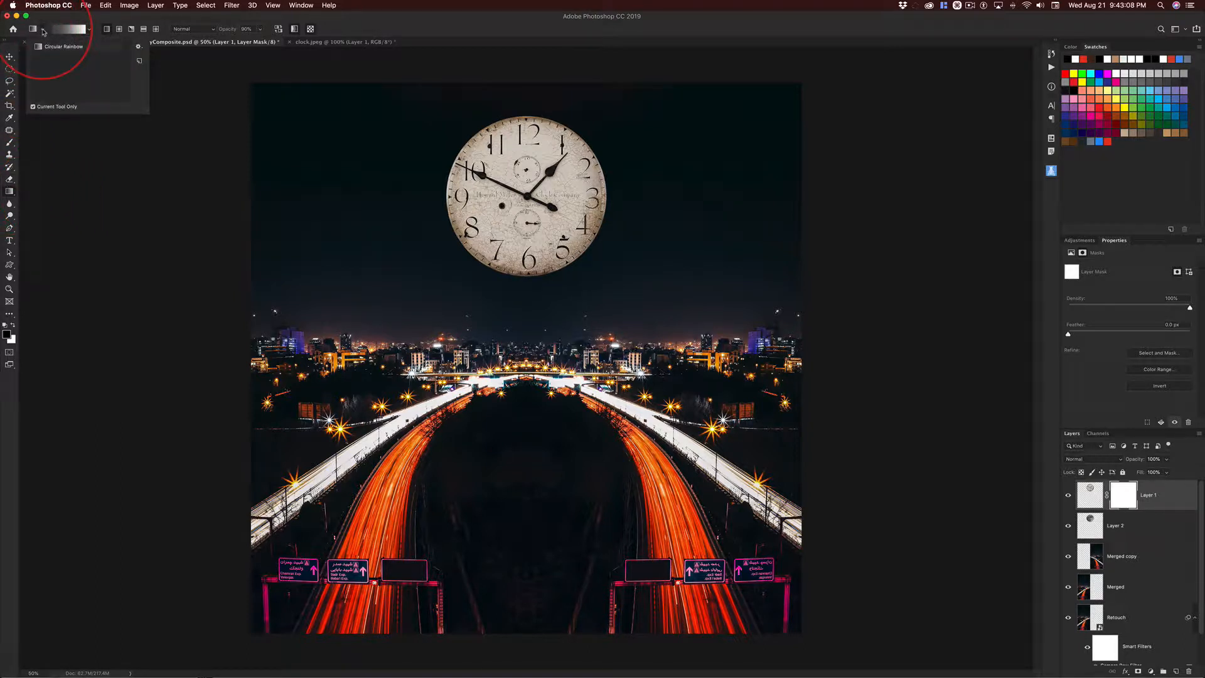
left_click(43, 32)
left_click(89, 30)
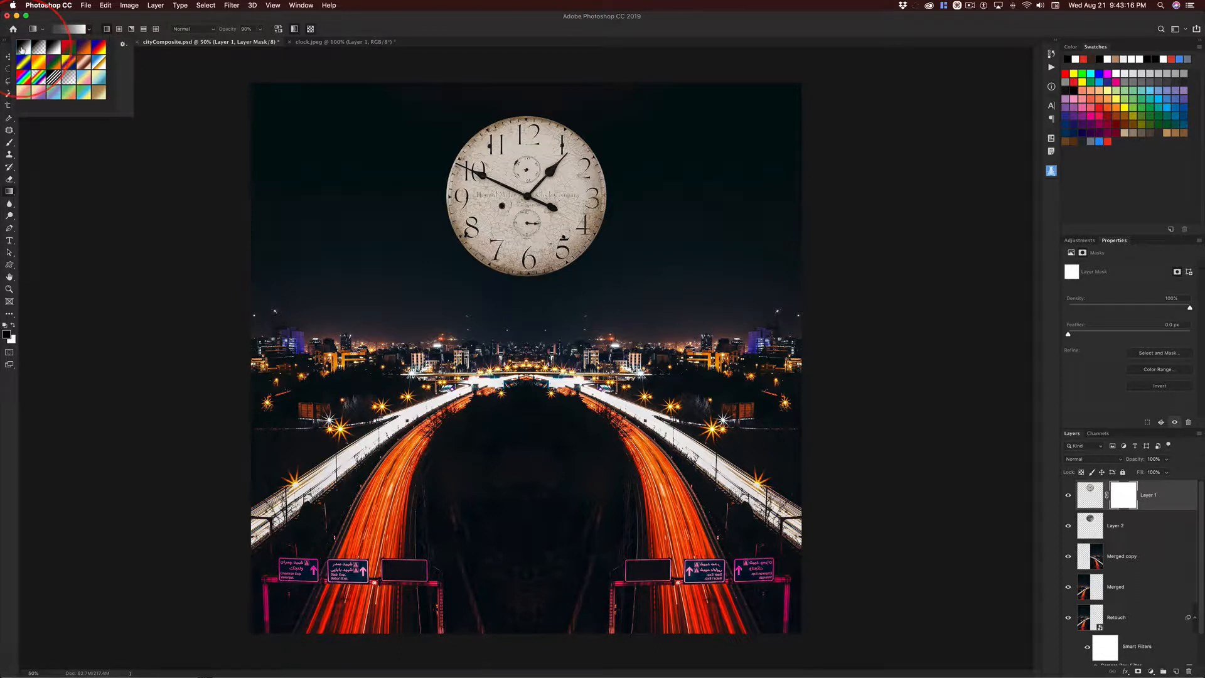
Try drawing a diagonal gradient on Layer 1's image instead of its mask, and undo it
left_click(1089, 493)
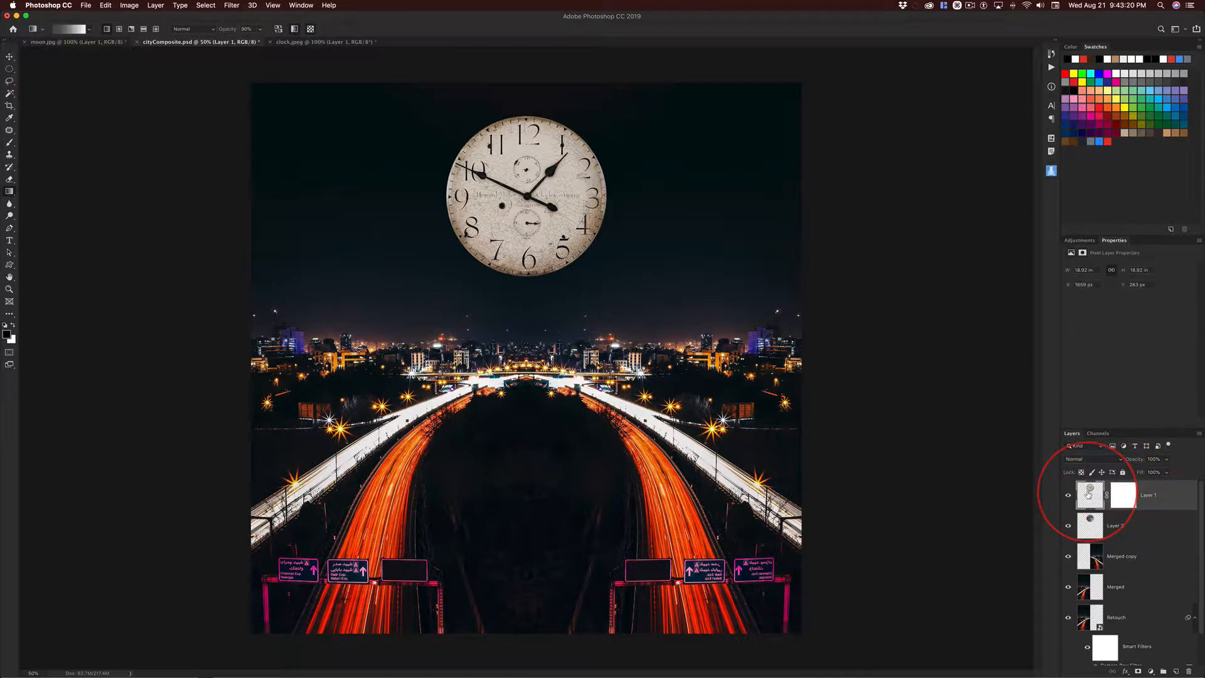
left_click_drag(328, 191, 824, 374)
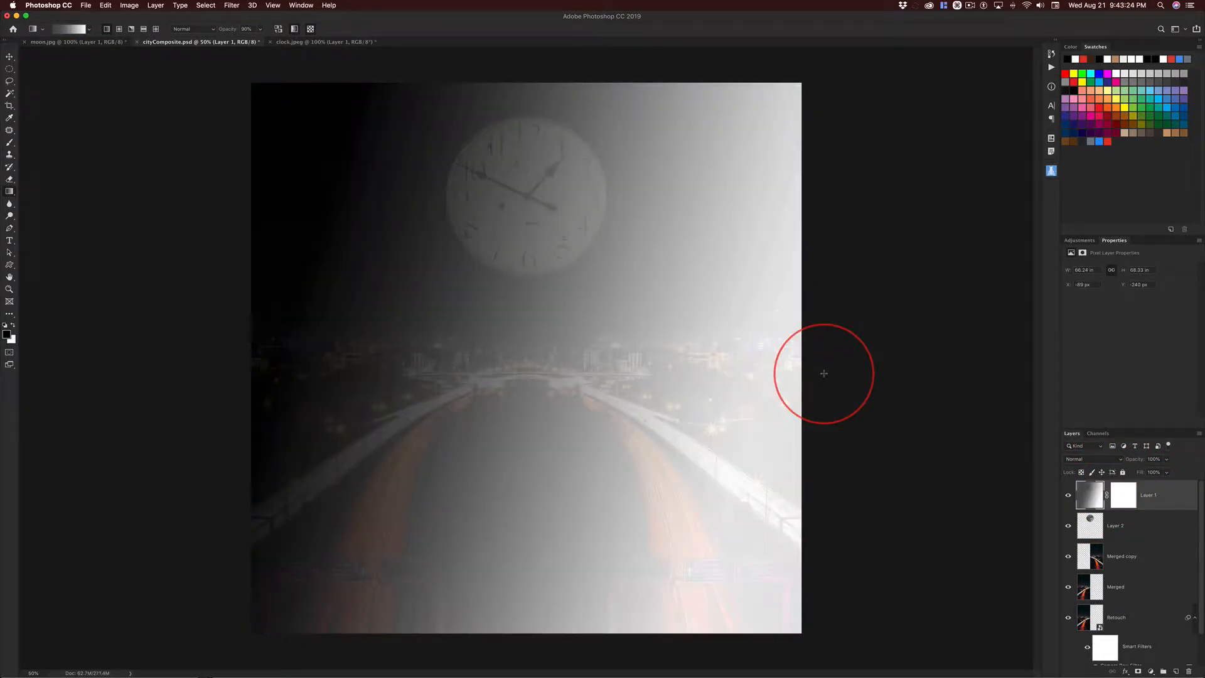
key("super+z")
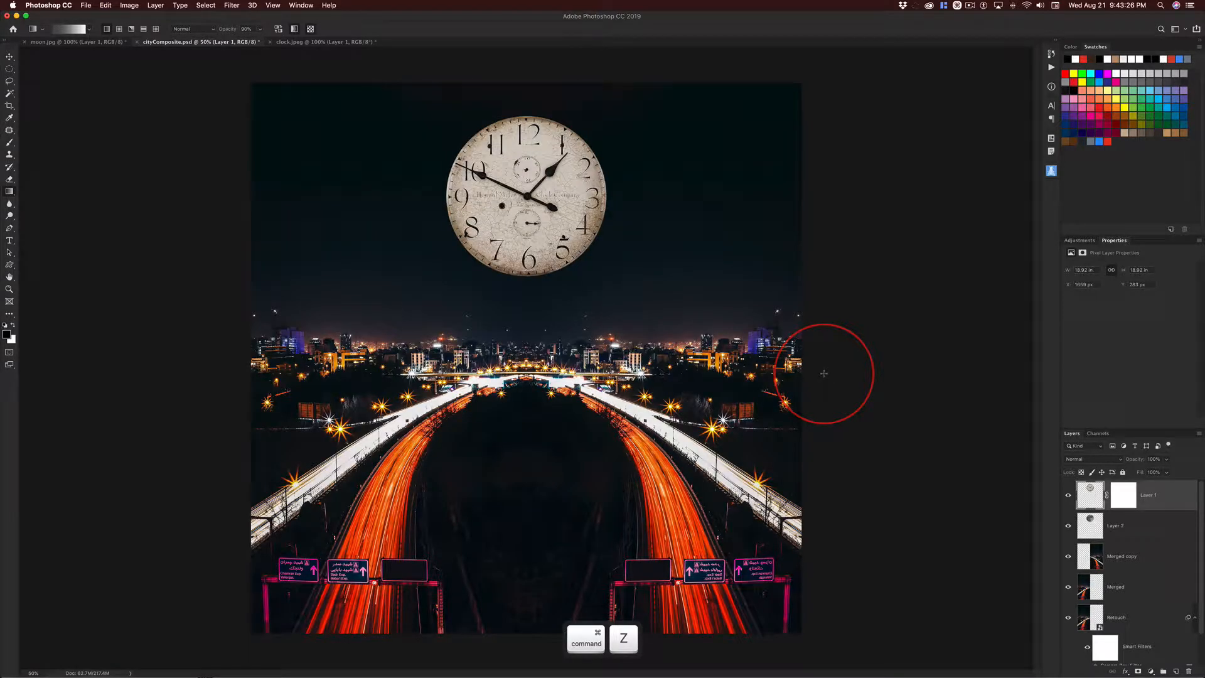
Blend the clock into the moon with gradients on Layer 1's mask, ending with a vertical one from below the clock to its top
left_click(1126, 496)
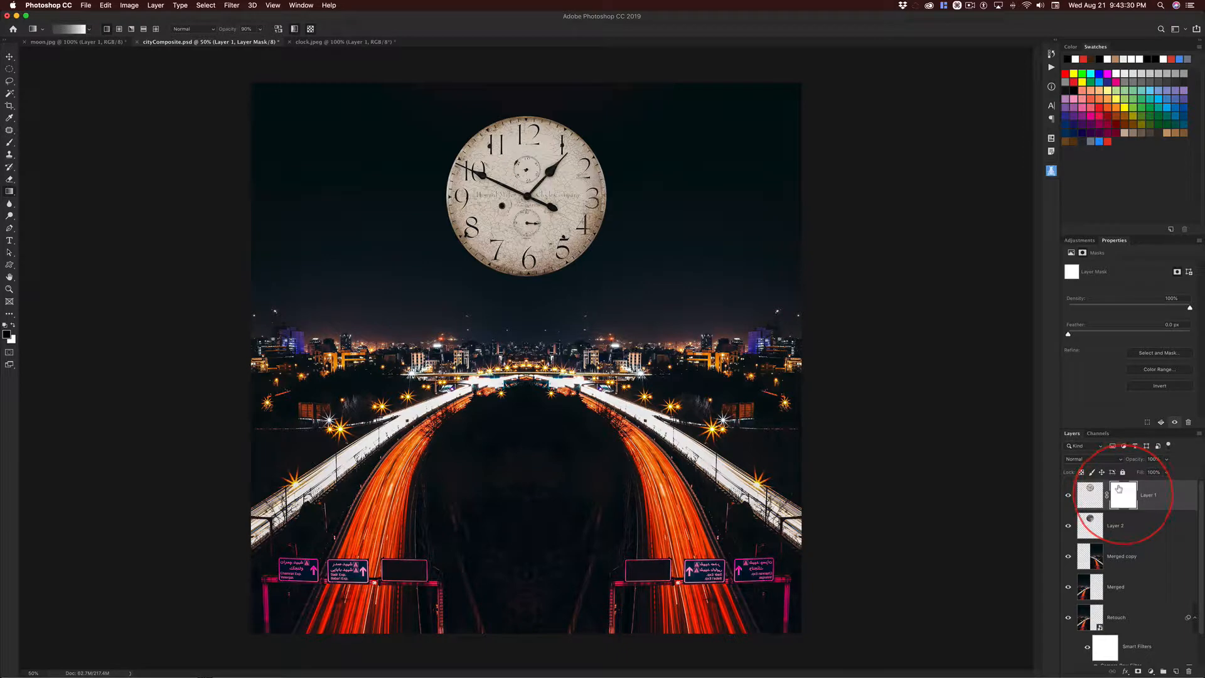
left_click_drag(417, 164, 744, 296)
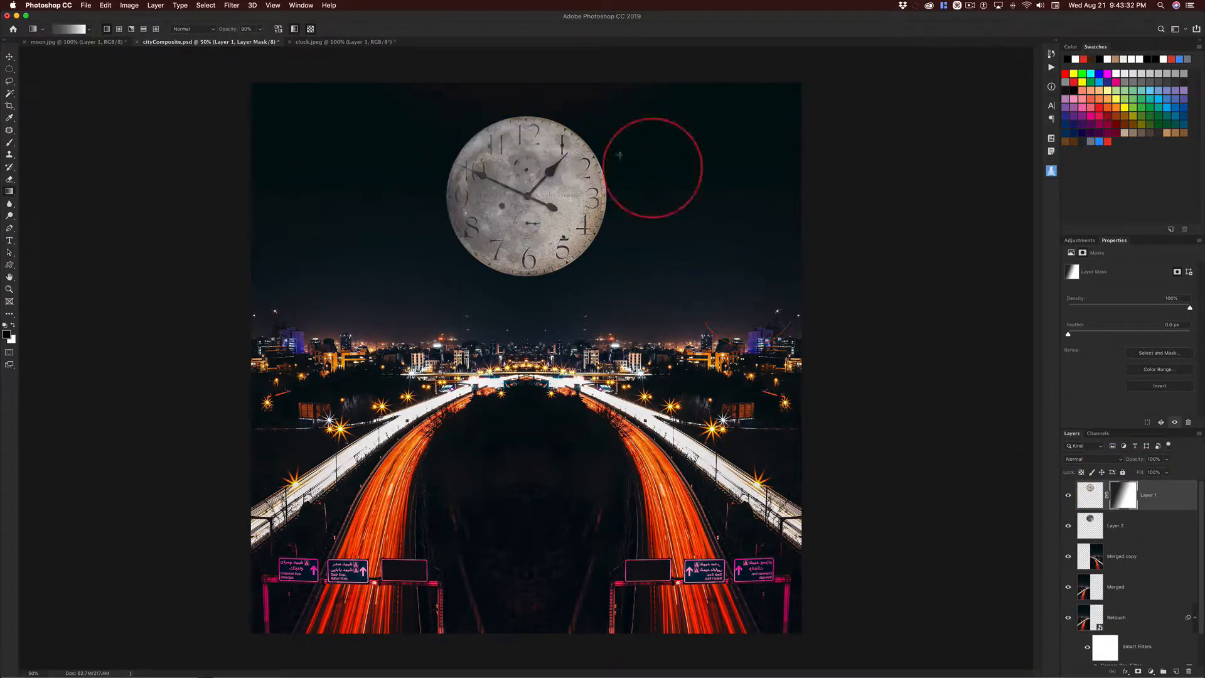
left_click_drag(609, 137, 543, 229)
left_click_drag(550, 291, 540, 162)
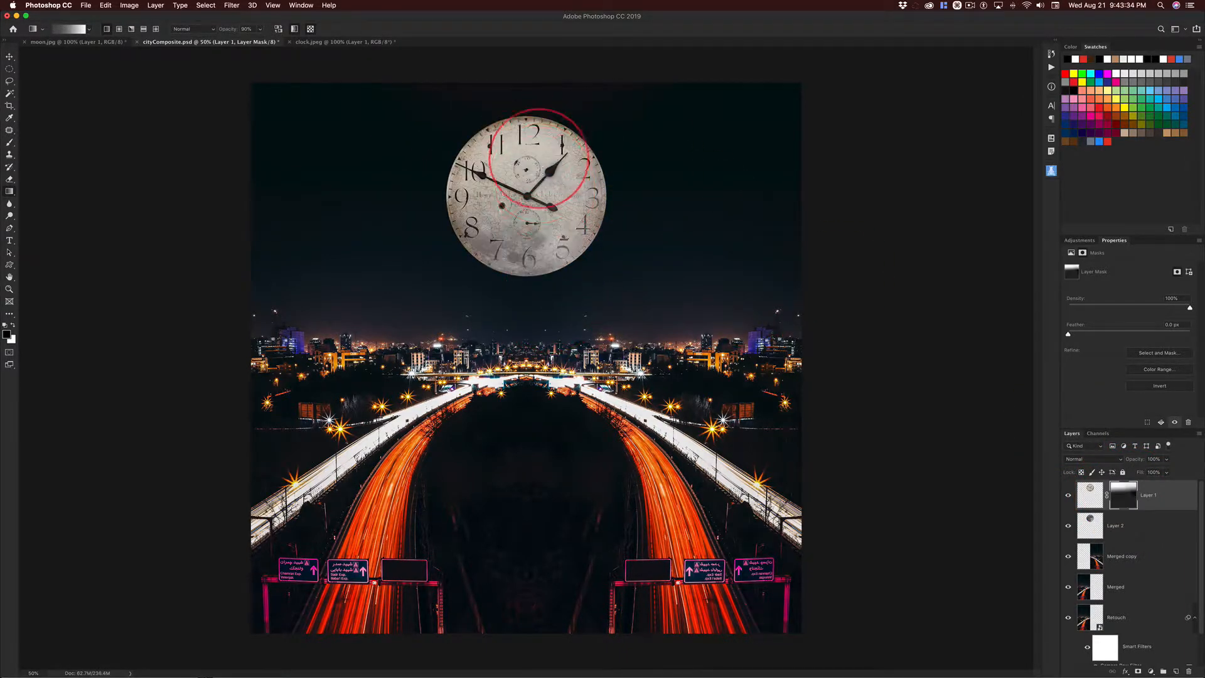
left_click_drag(476, 100, 573, 224)
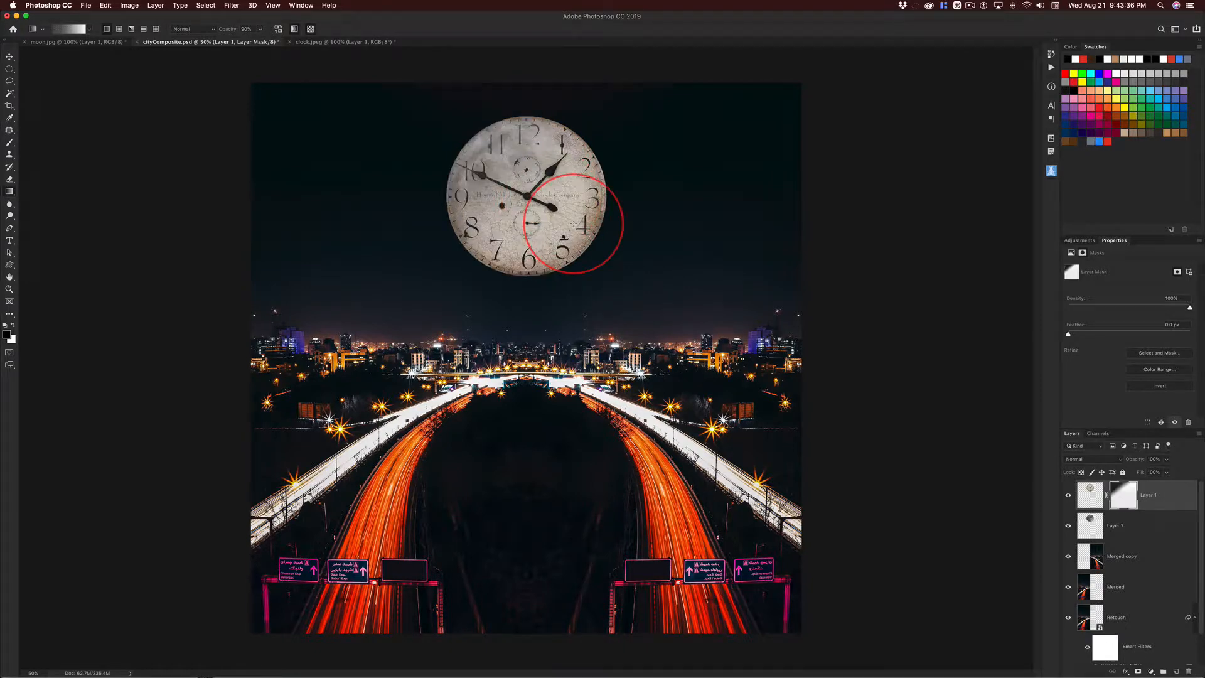
left_click_drag(408, 113, 692, 306)
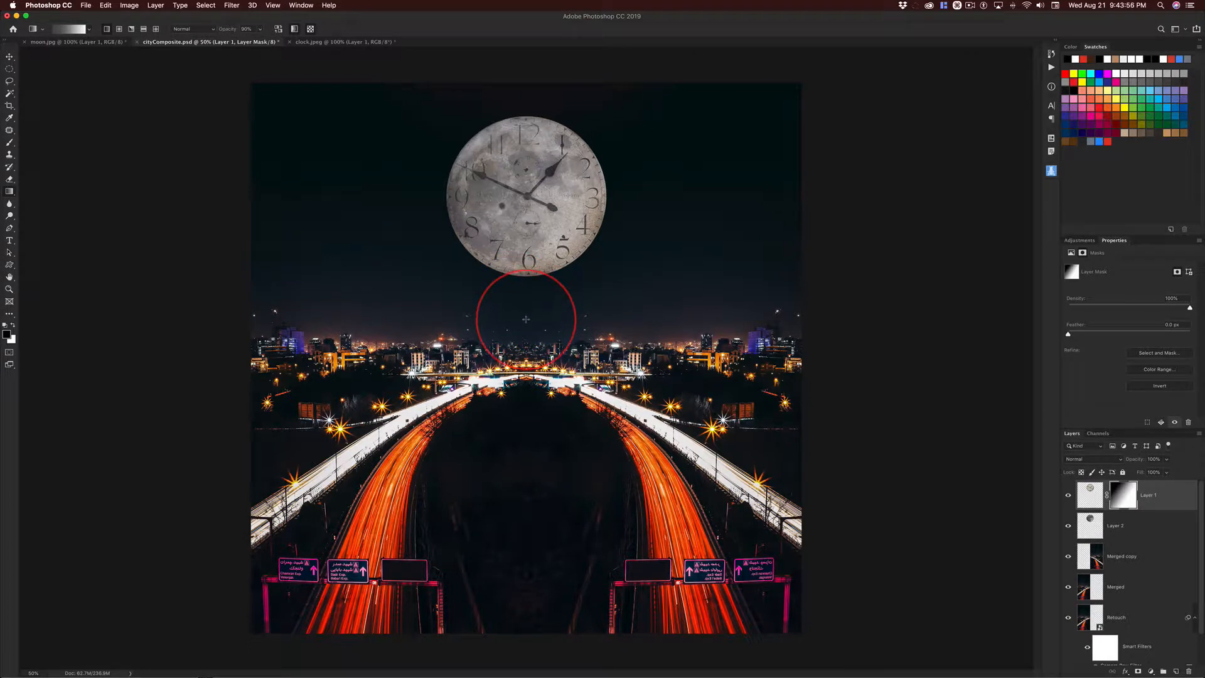
left_click_drag(526, 319, 530, 131)
key("shift")
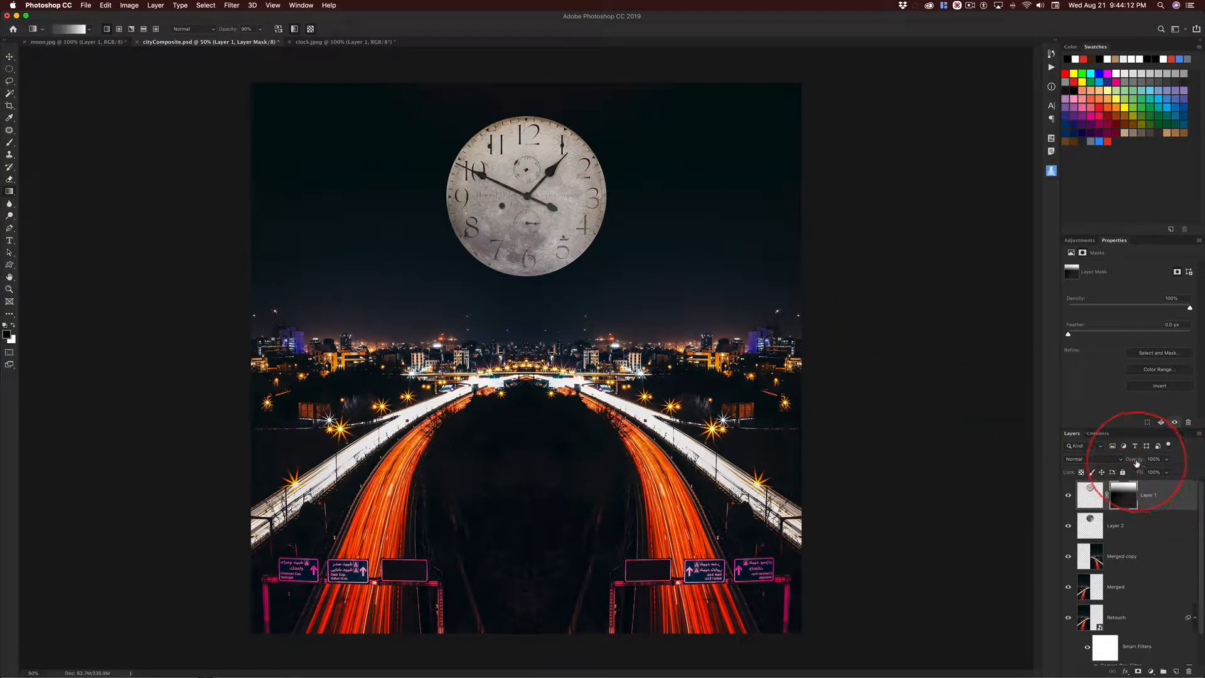
Lower Layer 1's opacity to 72% and look through the blend modes, keeping Normal
key("ctrl+alt")
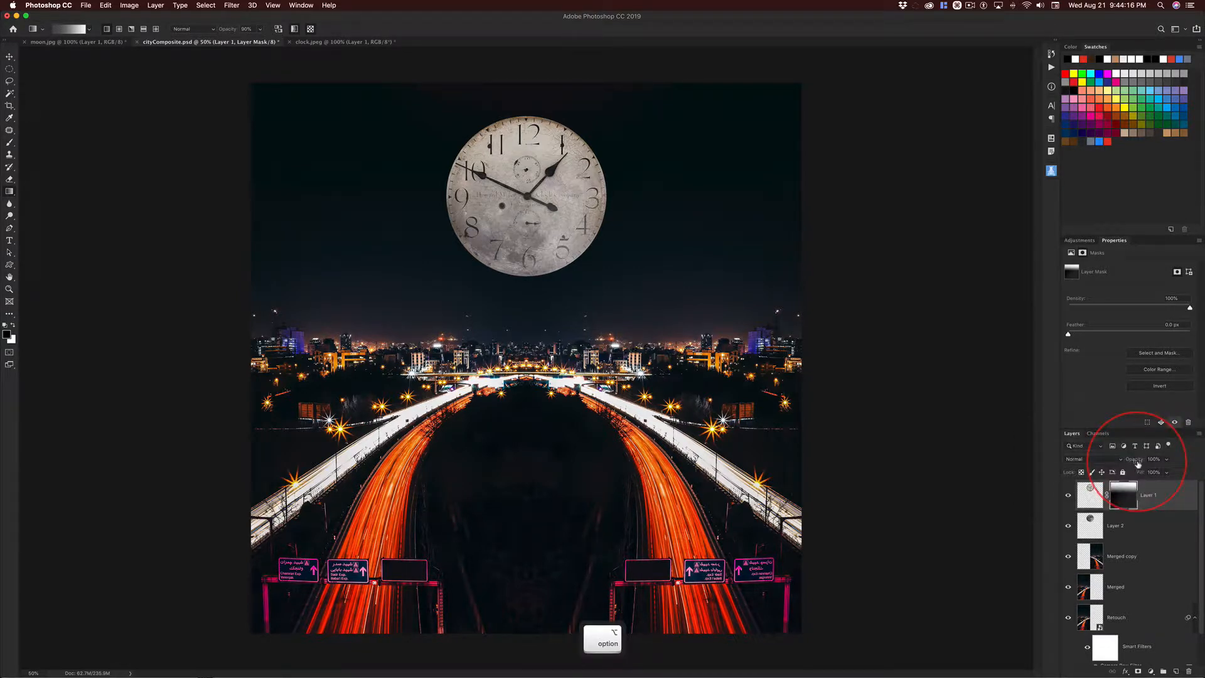
left_click_drag(1136, 464, 1126, 463)
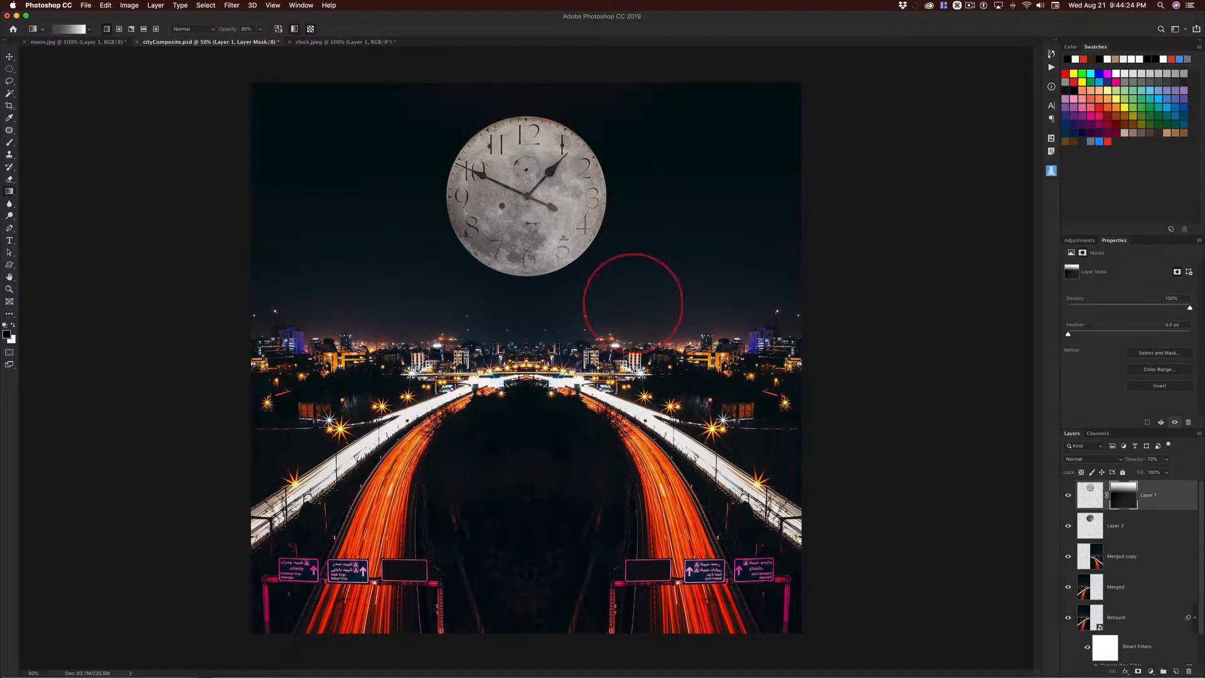
left_click(1092, 459)
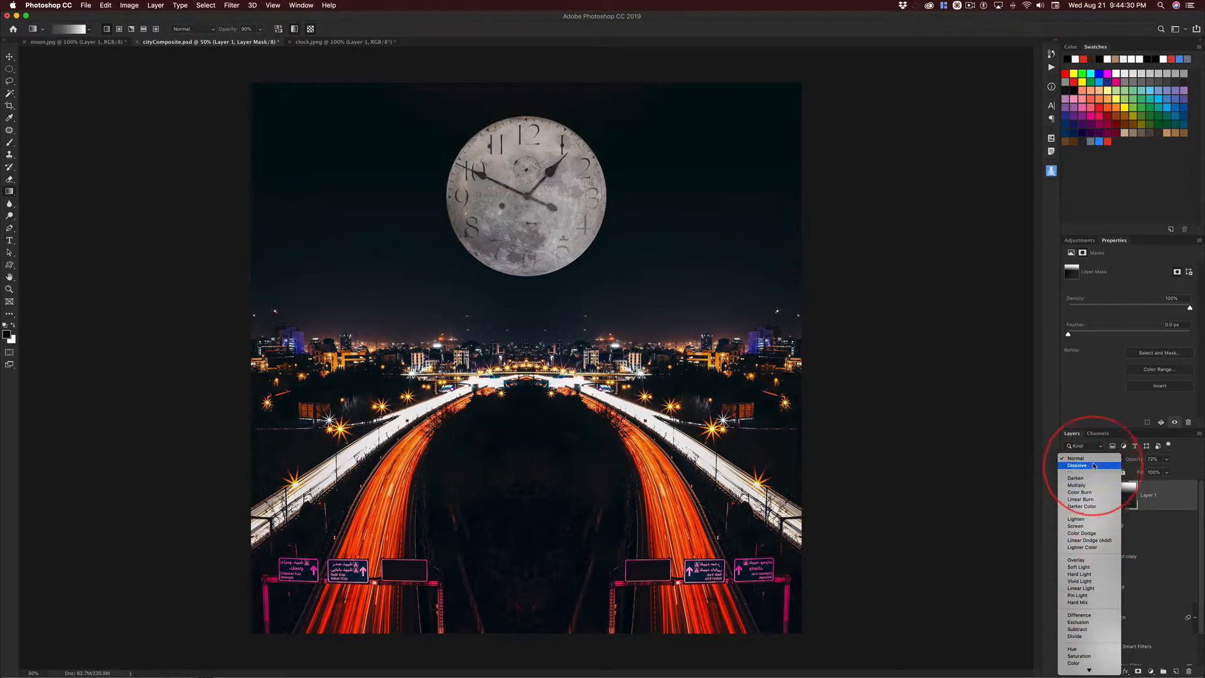
left_click(934, 292)
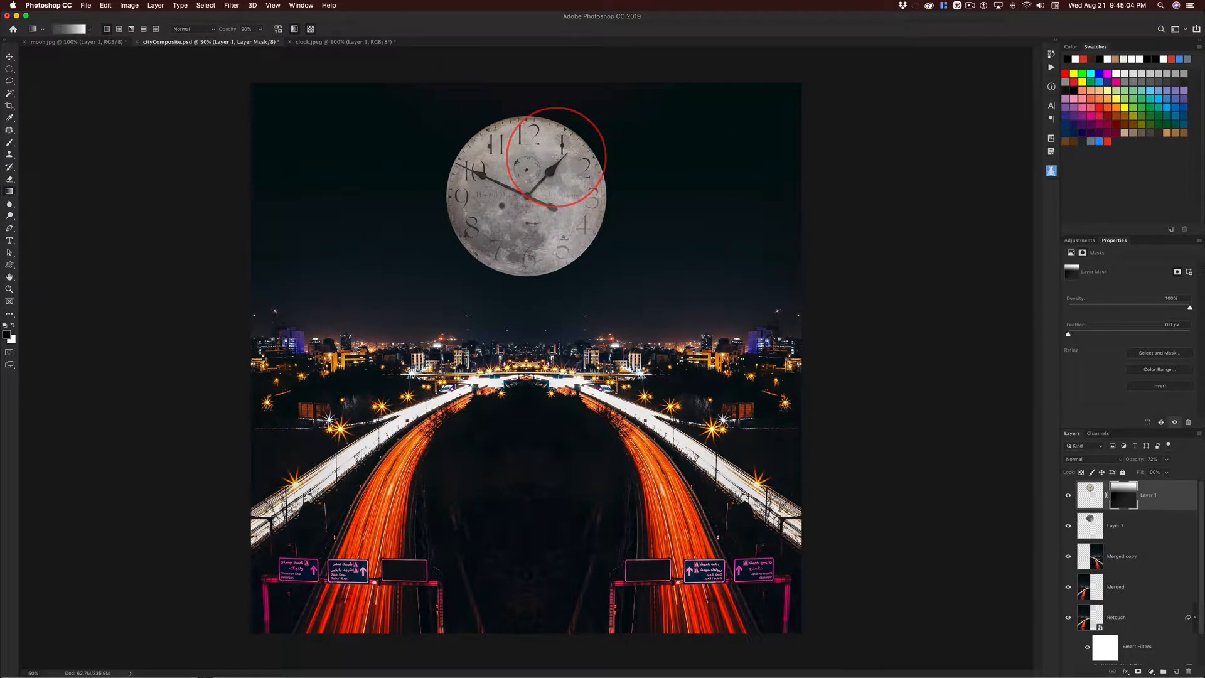
Save cityComposite.psd and open the Save for Web (Legacy) export for it
left_click(10, 58)
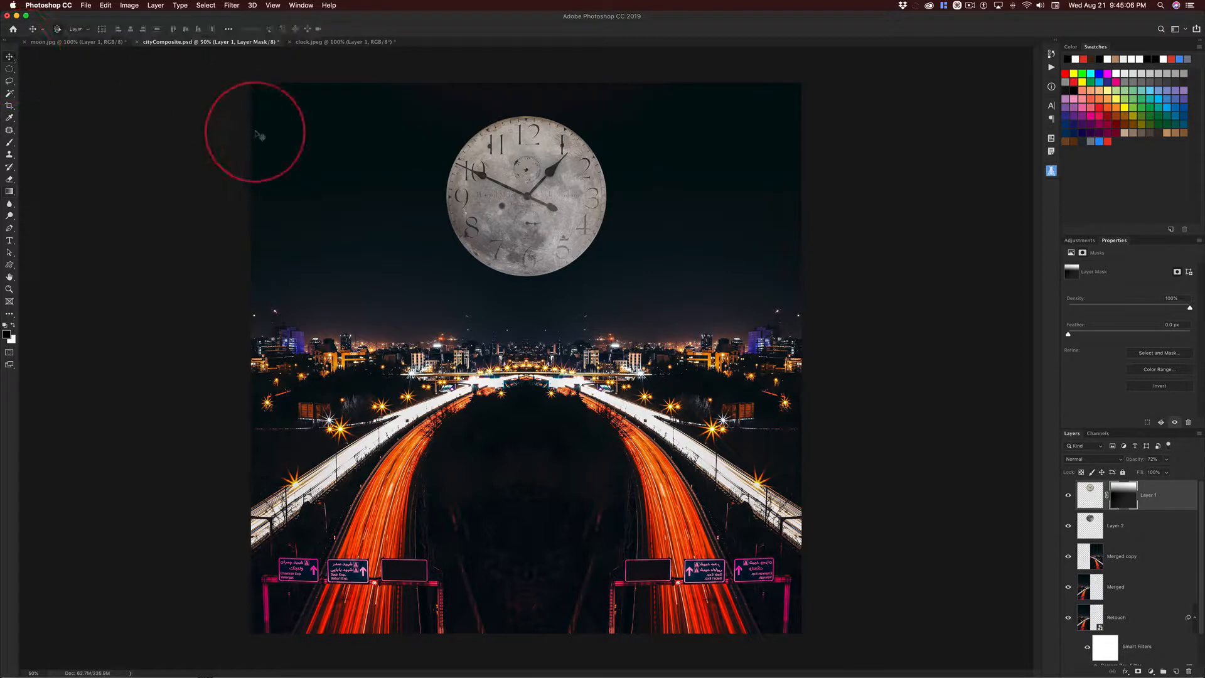
key("super+s")
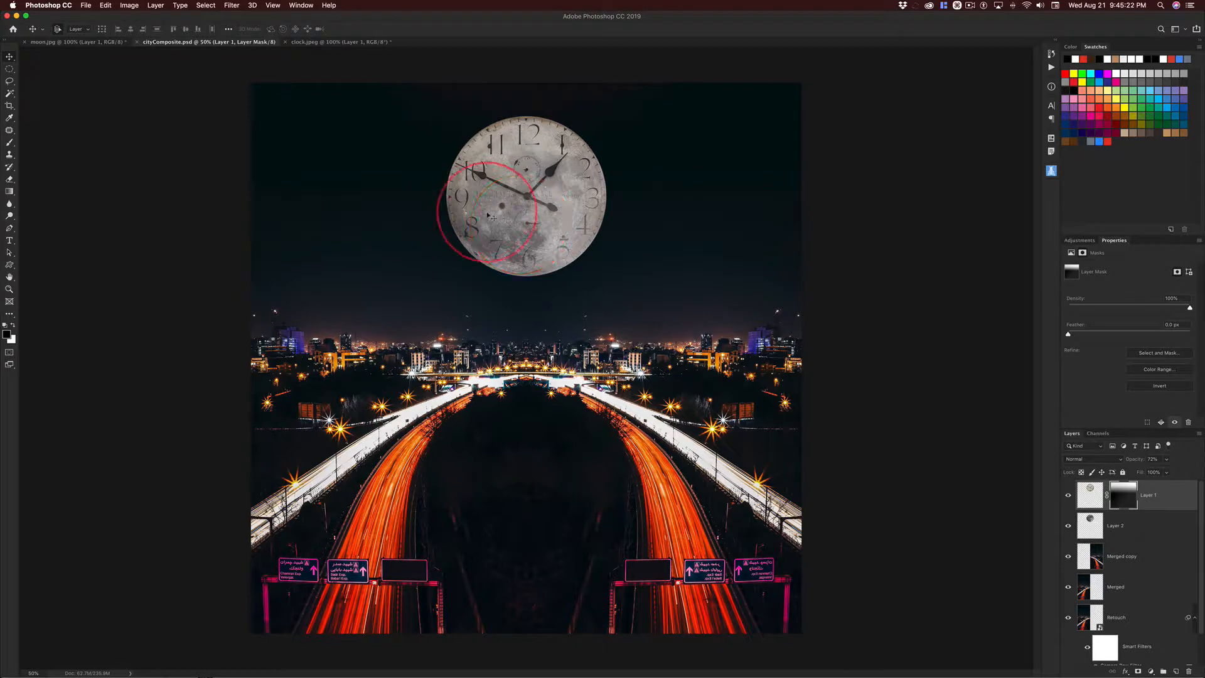
left_click(86, 5)
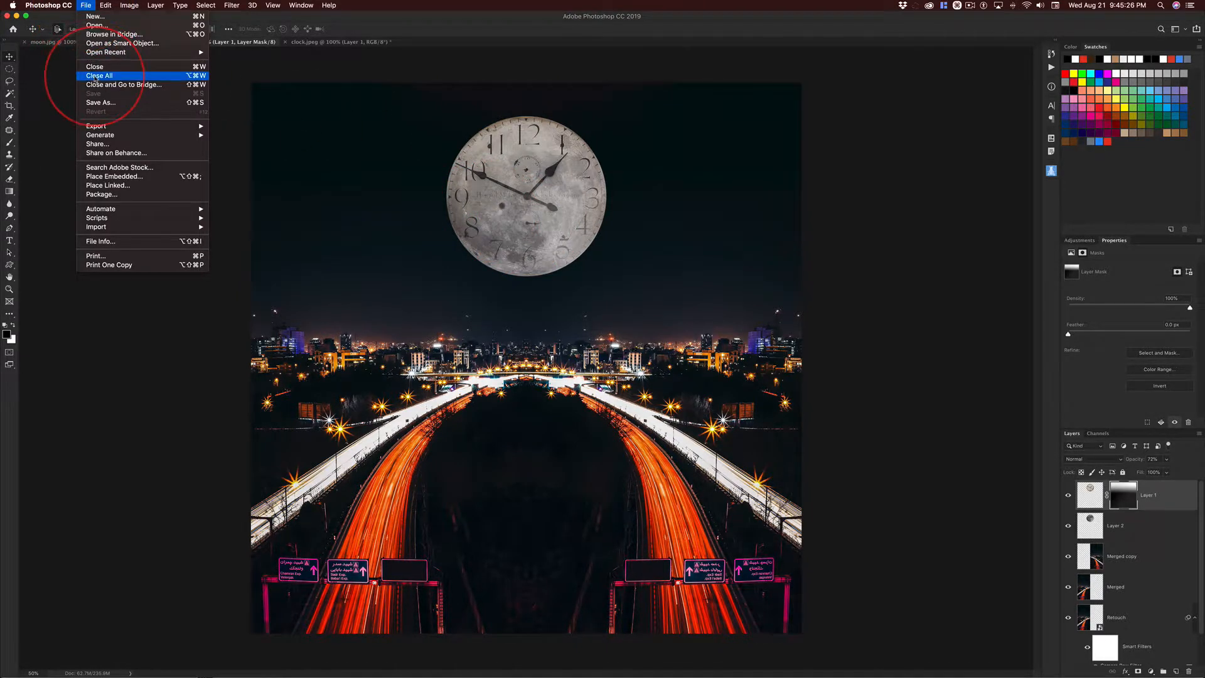
mouse_move(113, 126)
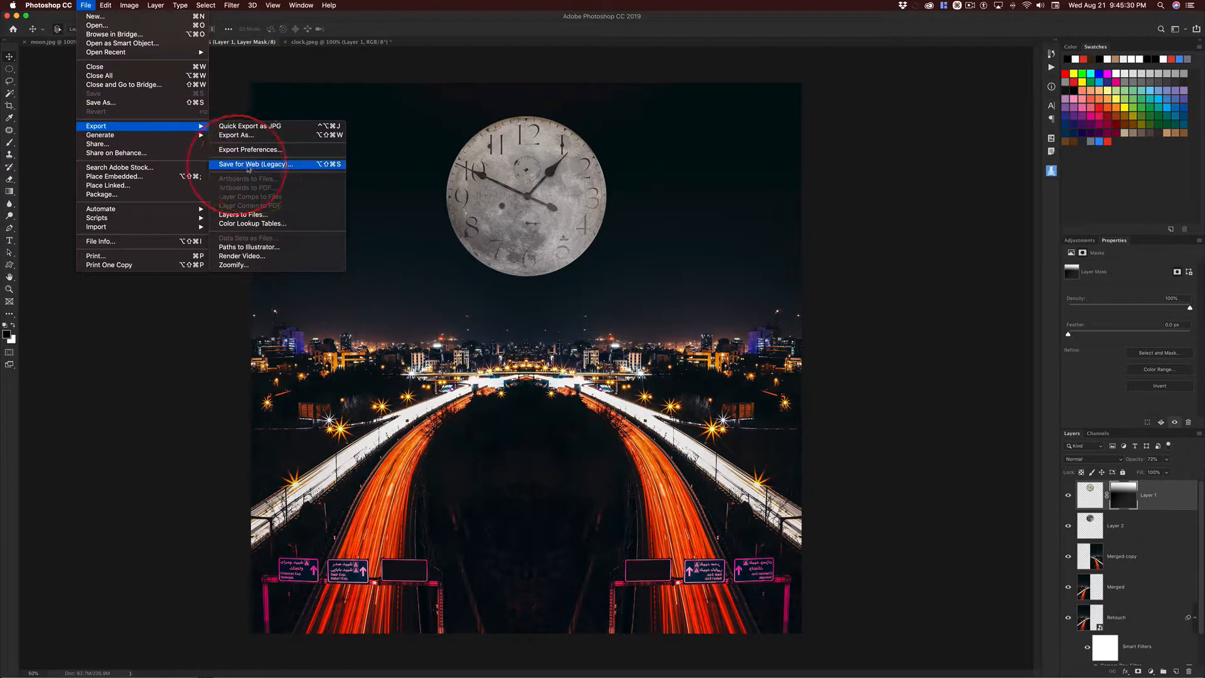
left_click(337, 164)
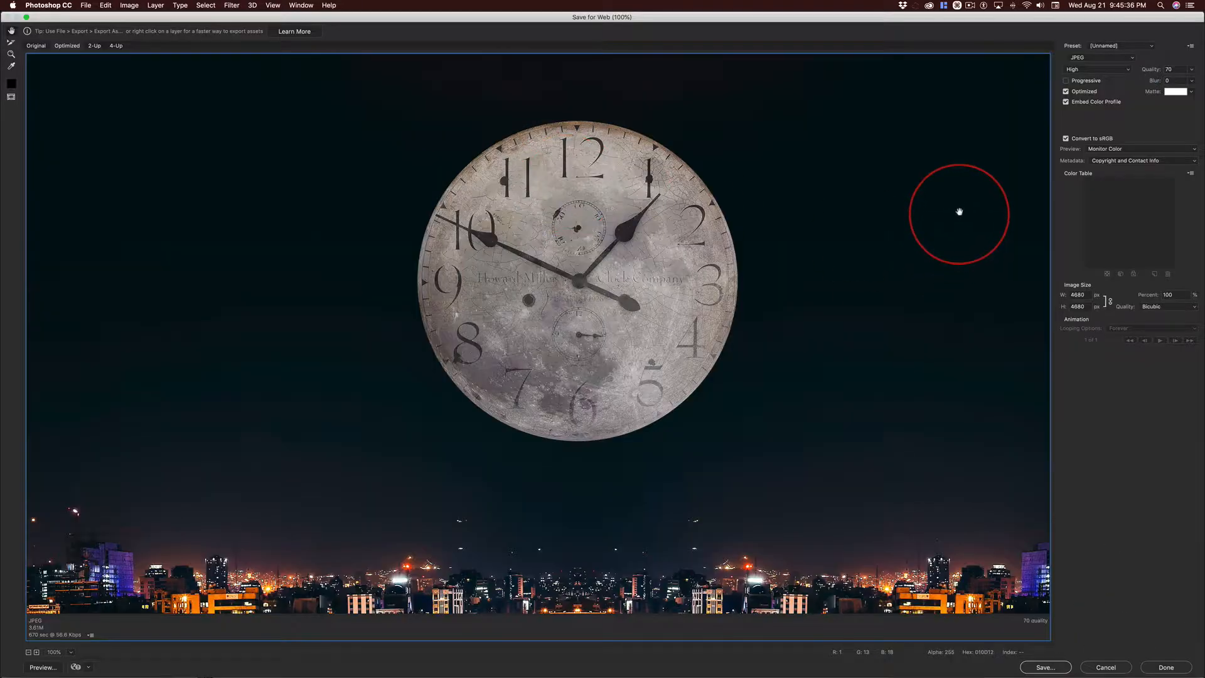
Try the GIF 128 Dithered export preset
left_click(1112, 45)
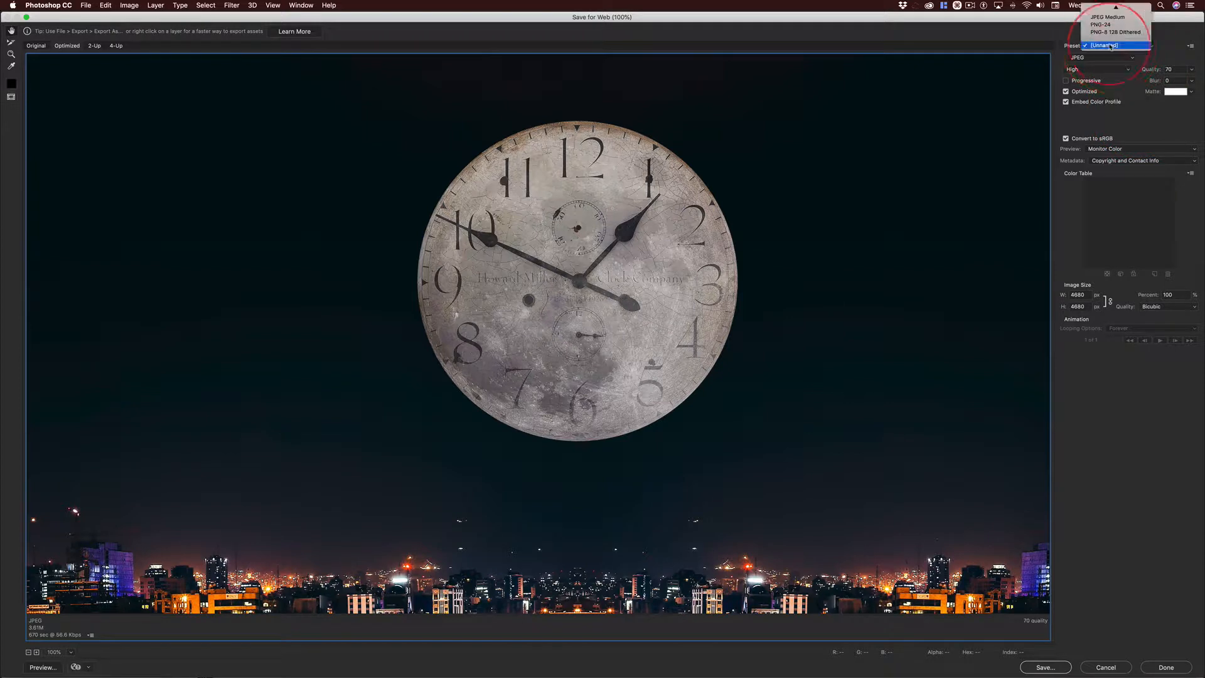
mouse_move(1115, 8)
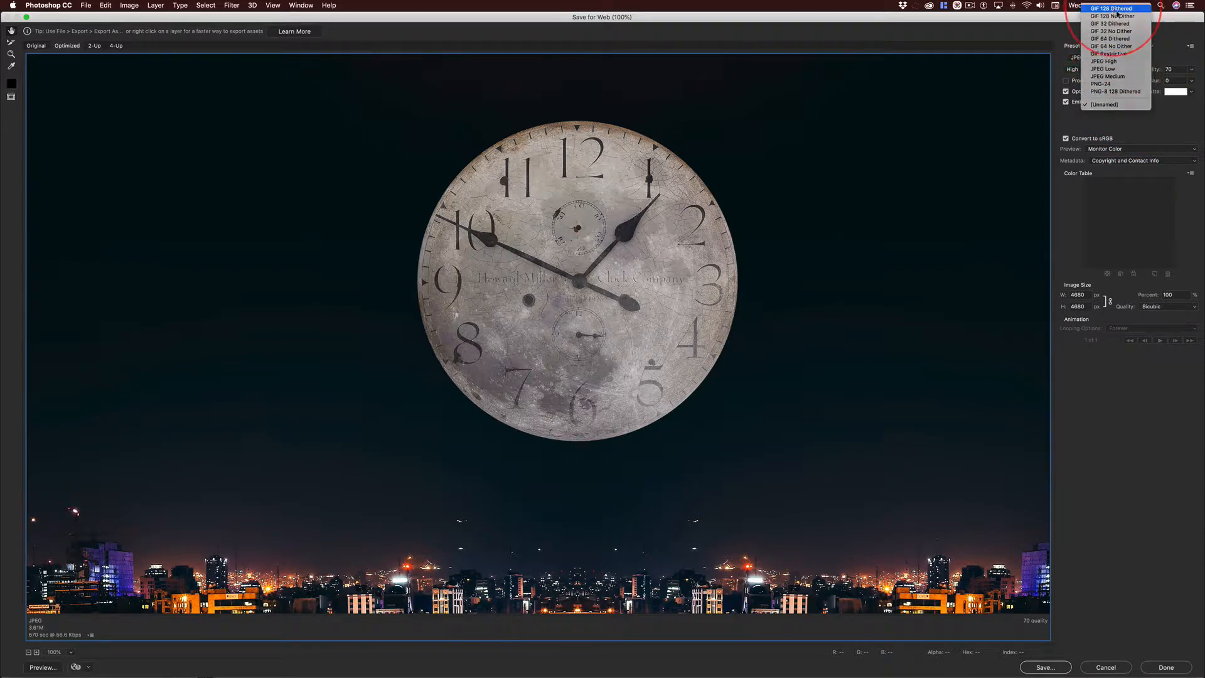
left_click(1126, 204)
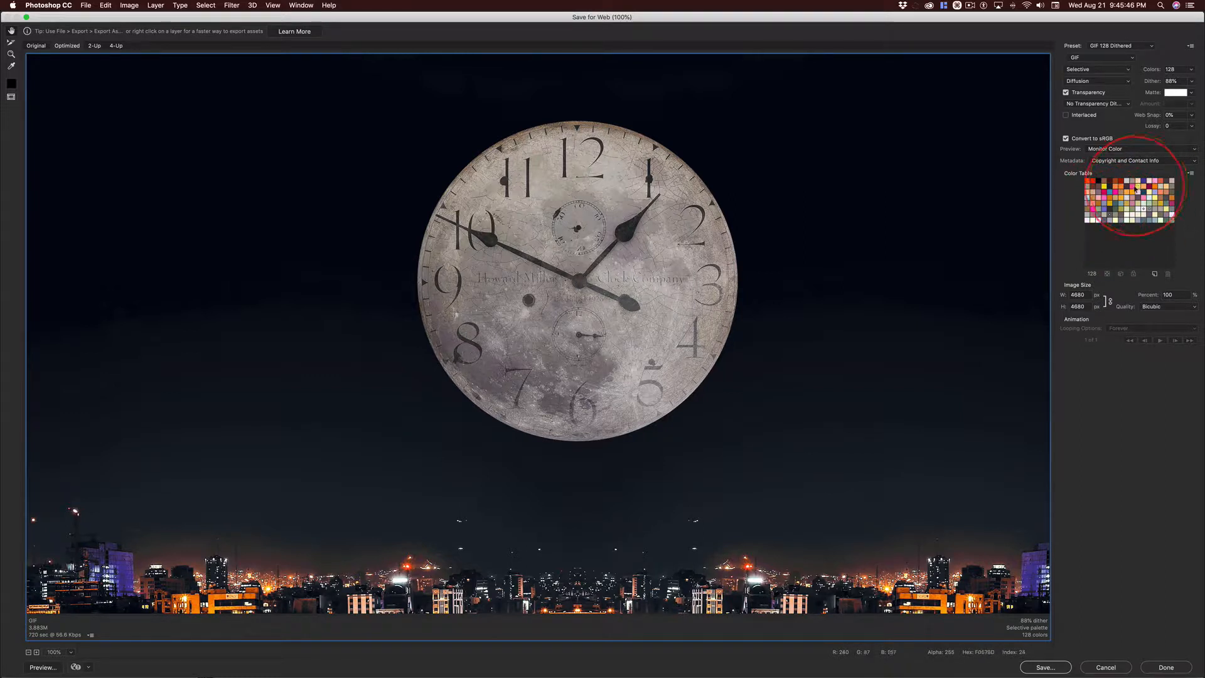
Apply the JPEG High export preset and set the quality to 80
left_click(1119, 47)
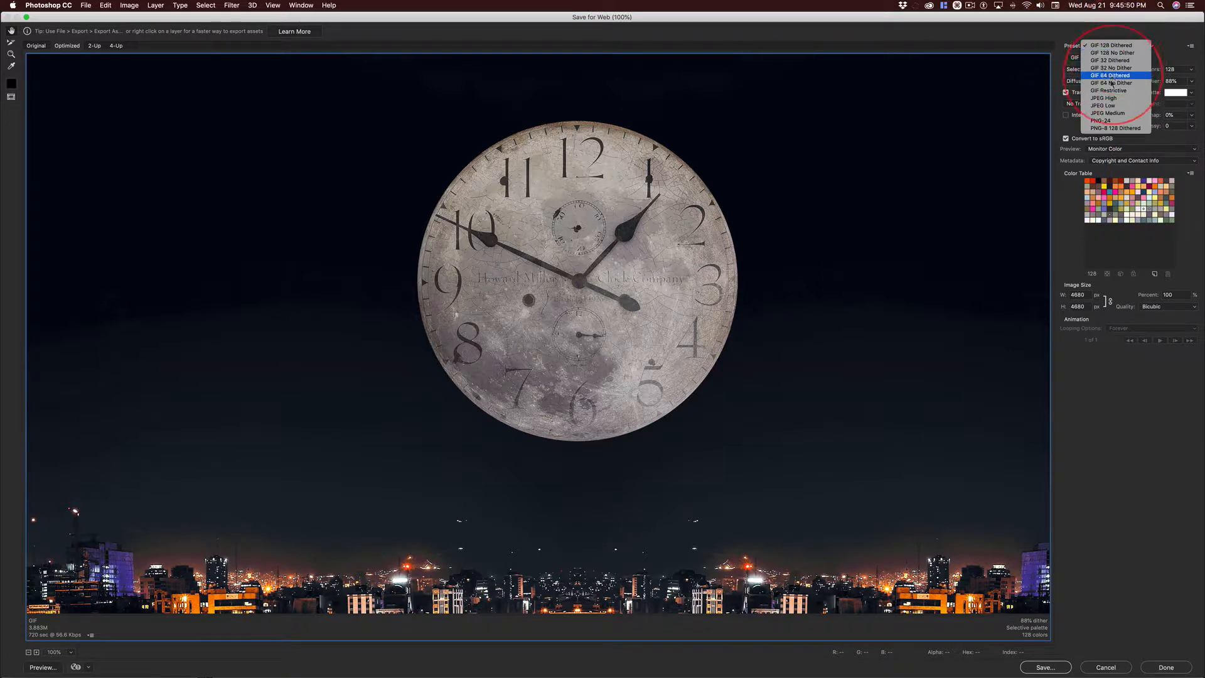
left_click(1103, 99)
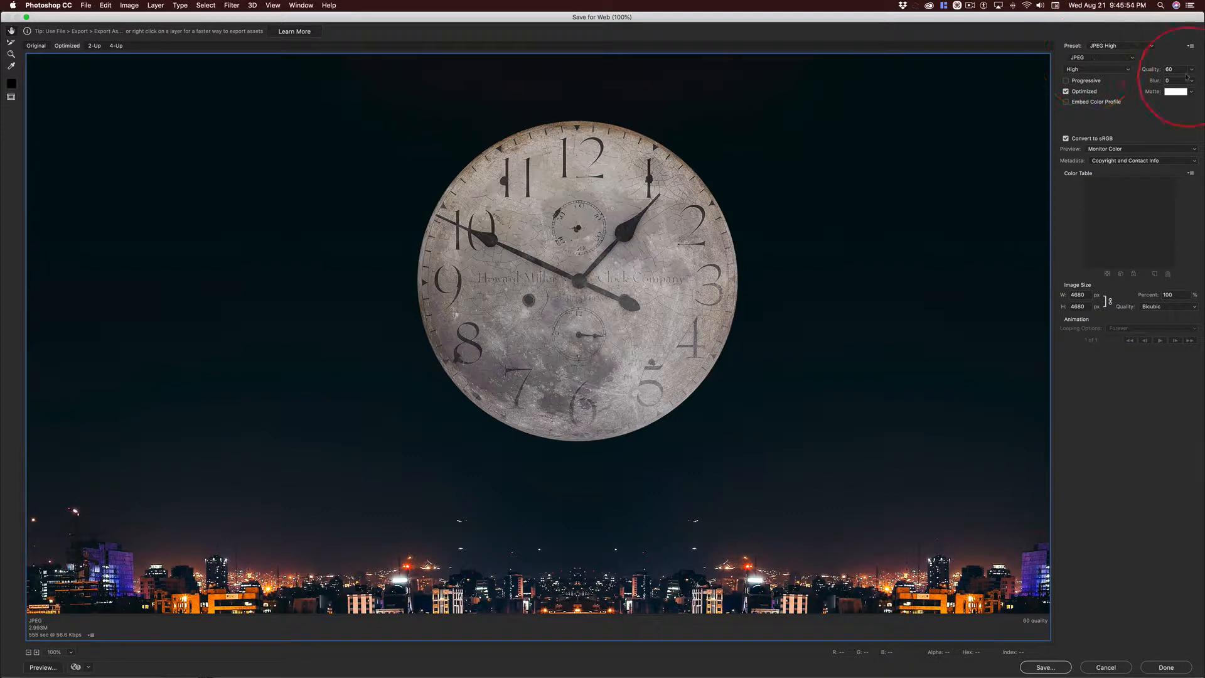
left_click(1161, 71)
key("ctrl+alt")
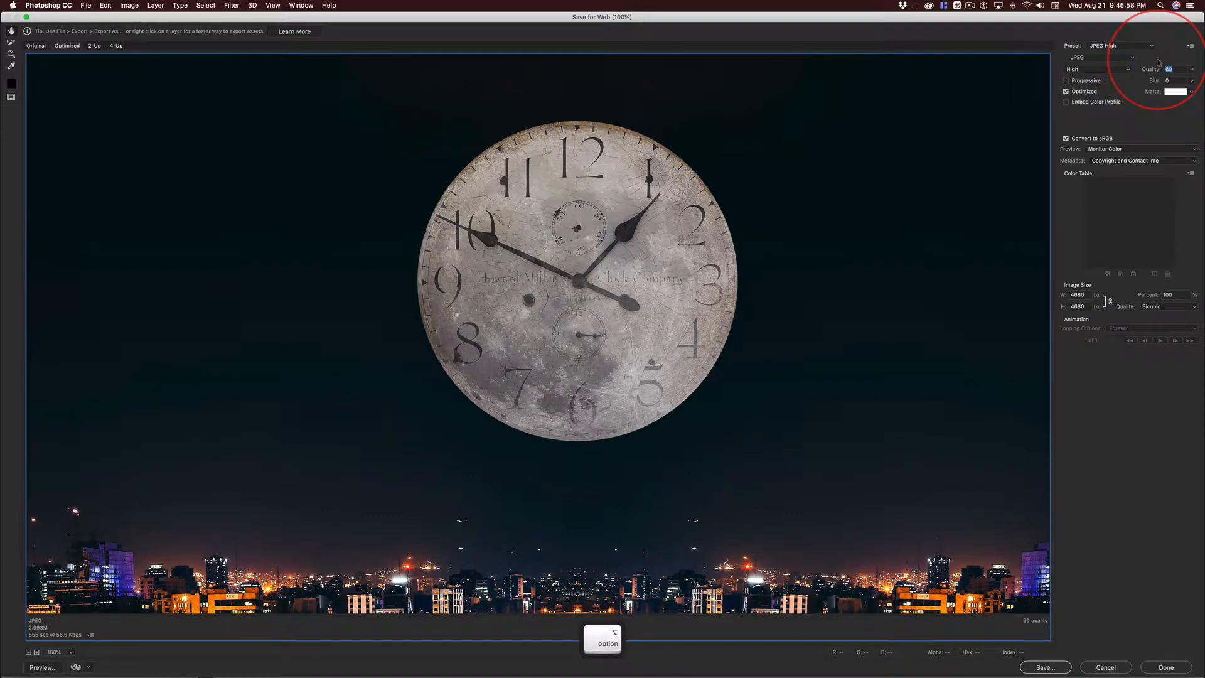
type("80")
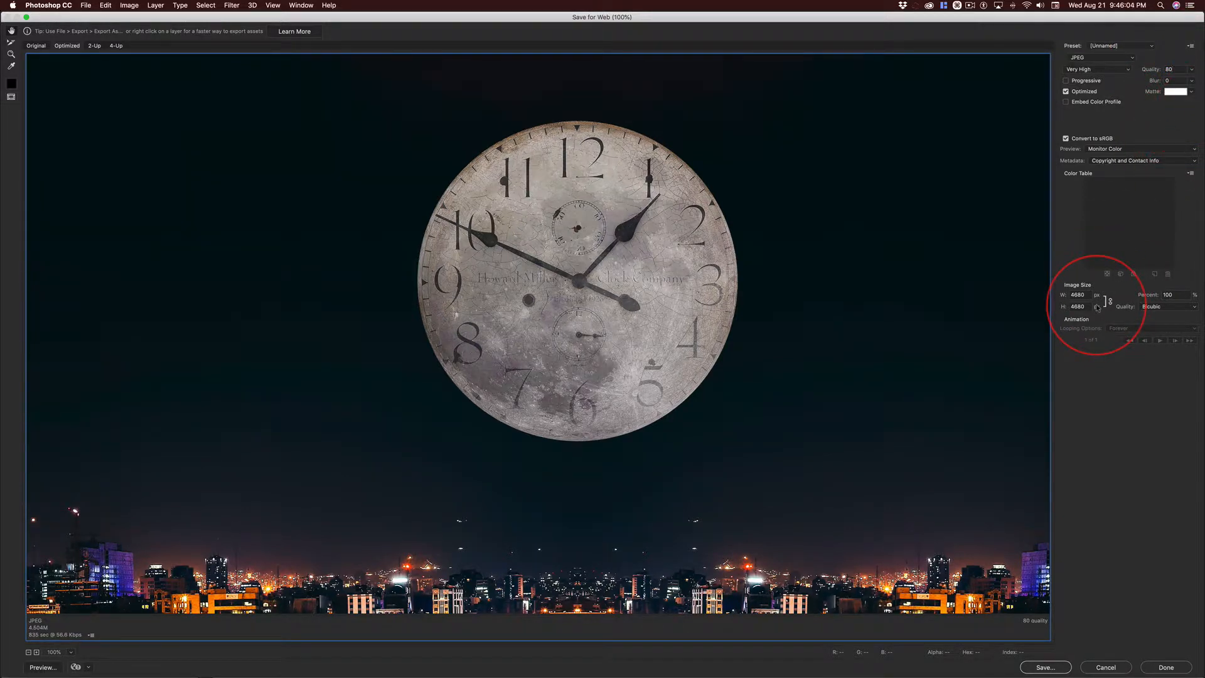
Set the exported image's width to 1080 px with the proportions linked
key("ctrl+alt")
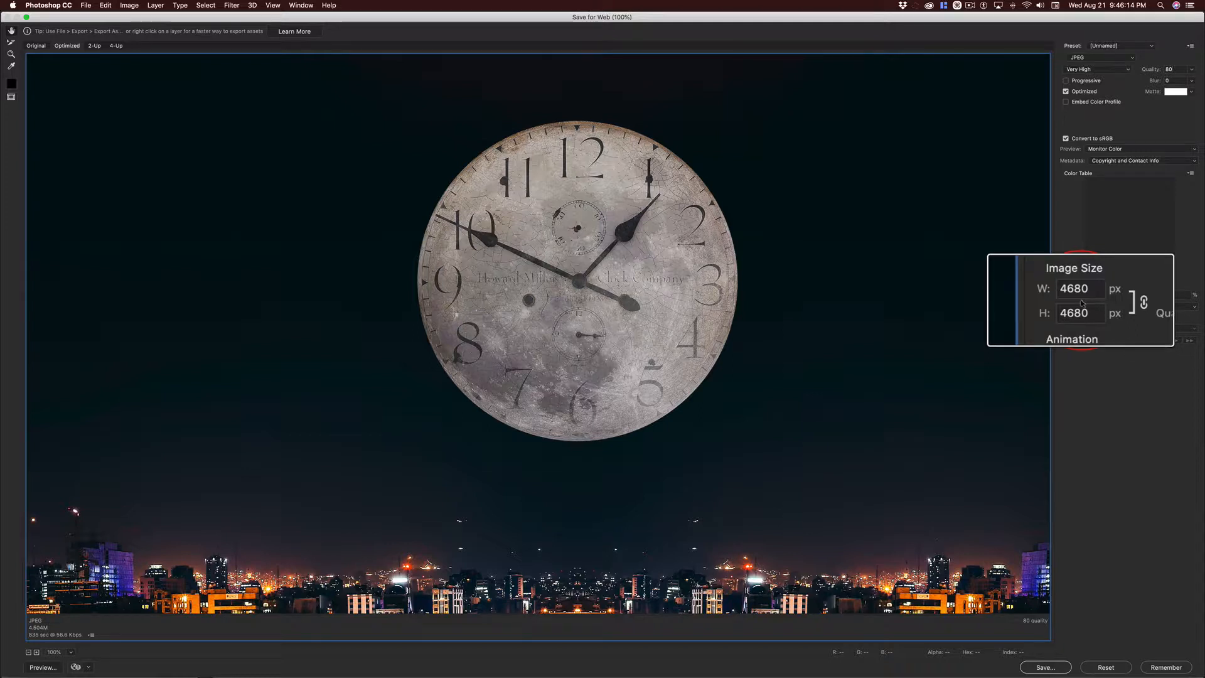
key("ctrl")
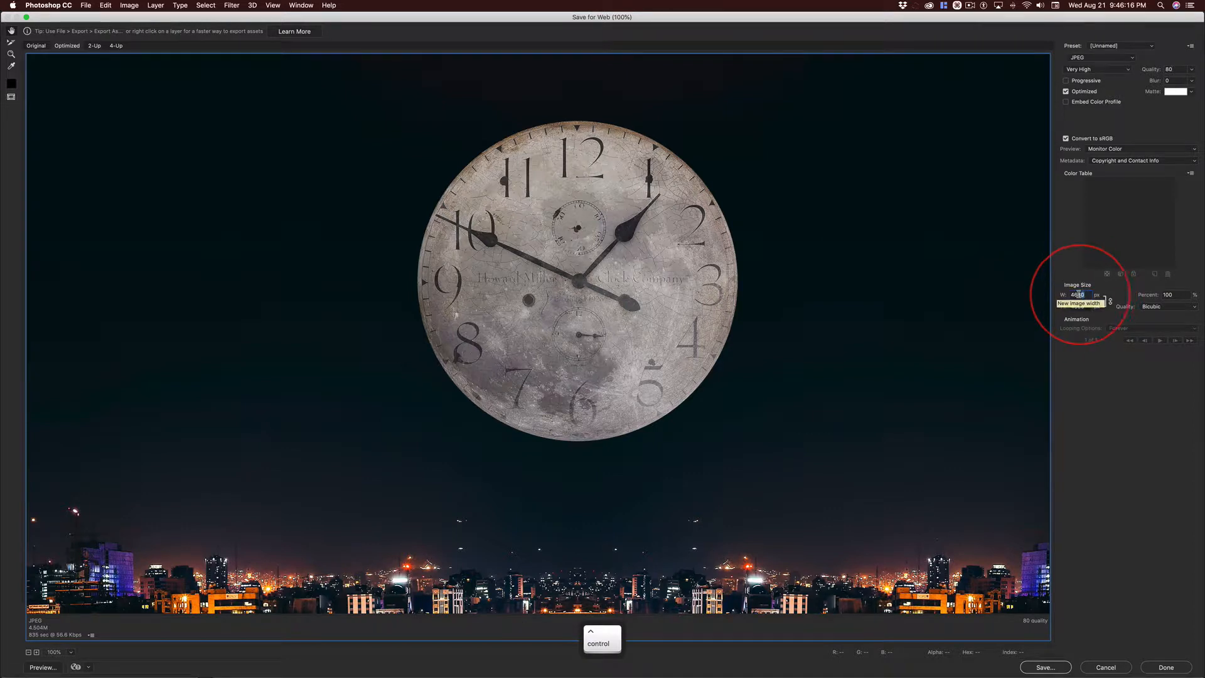
double_click(1087, 294)
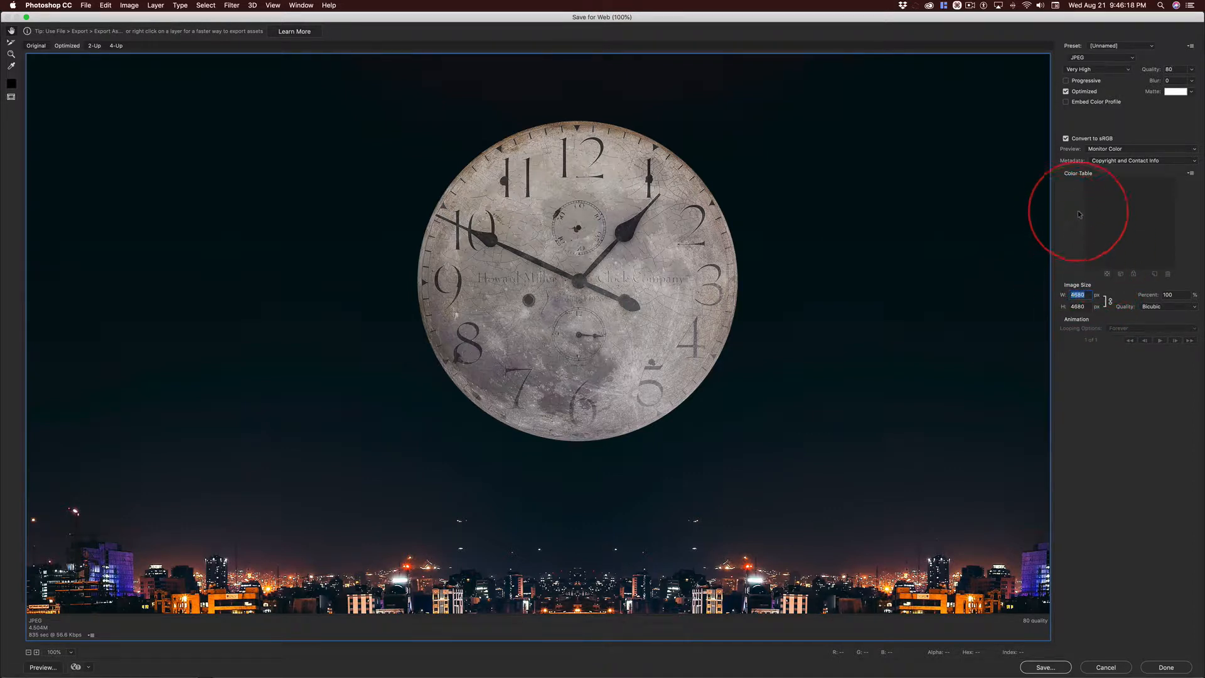
type("1080")
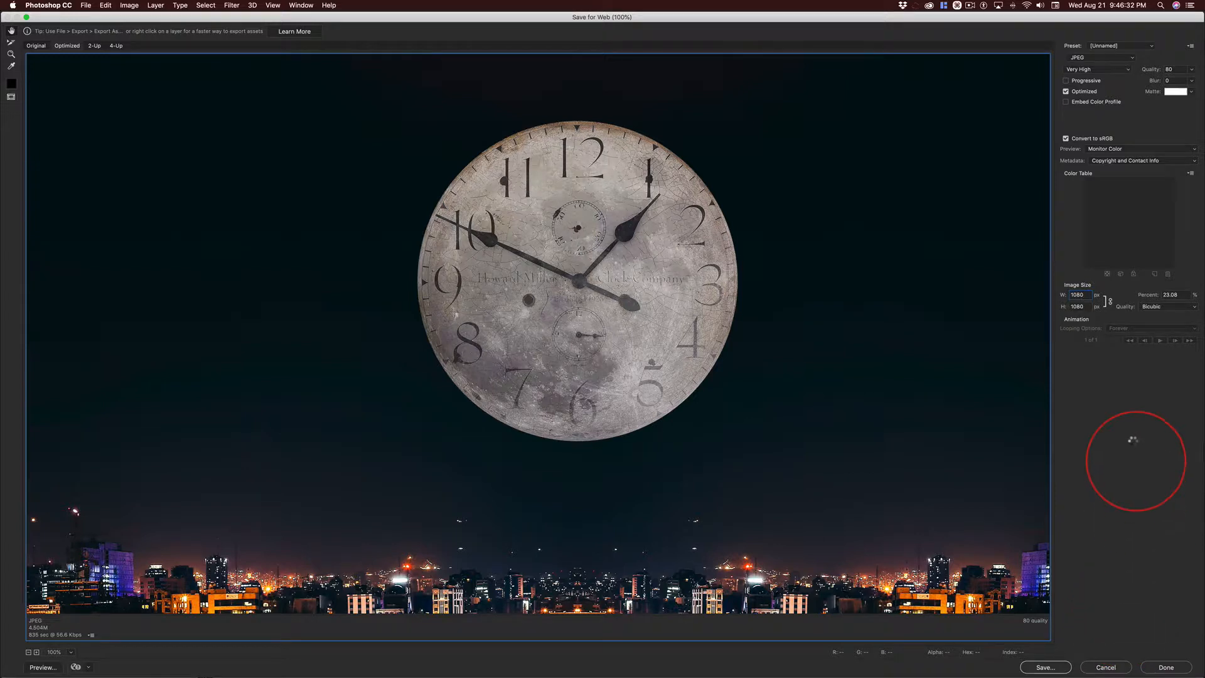
key("Tab")
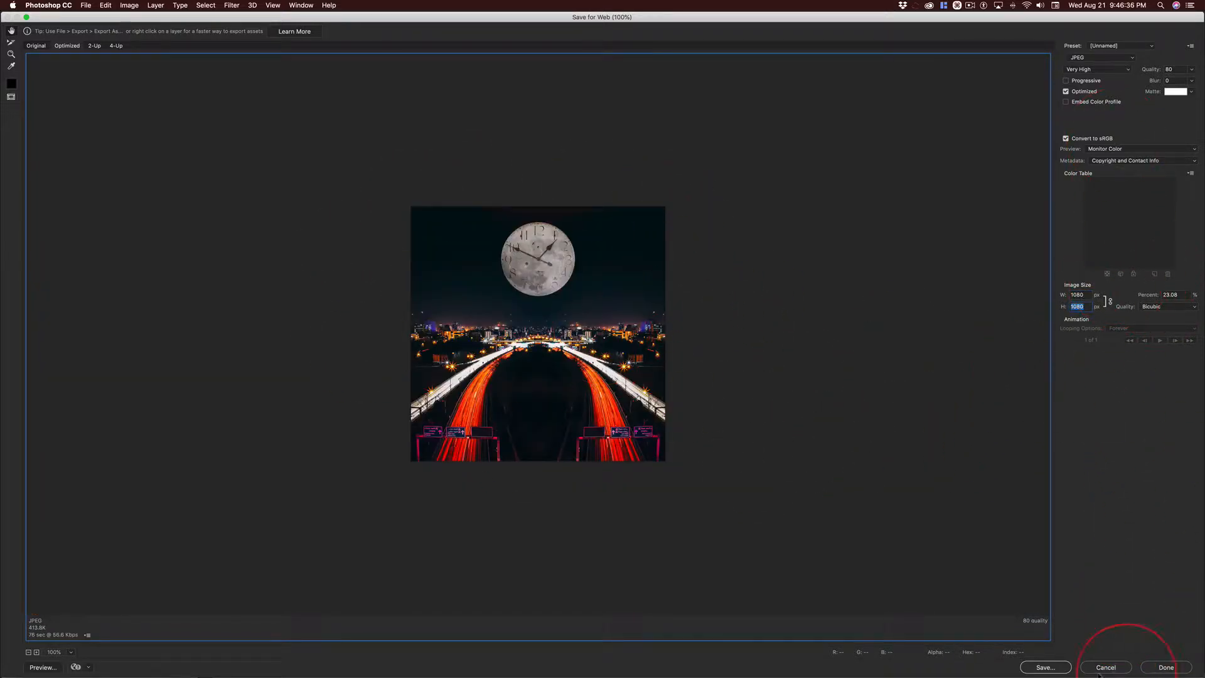
Start saving the optimized JPEG and choose the recent cityComposite folder as its destination
left_click(1054, 670)
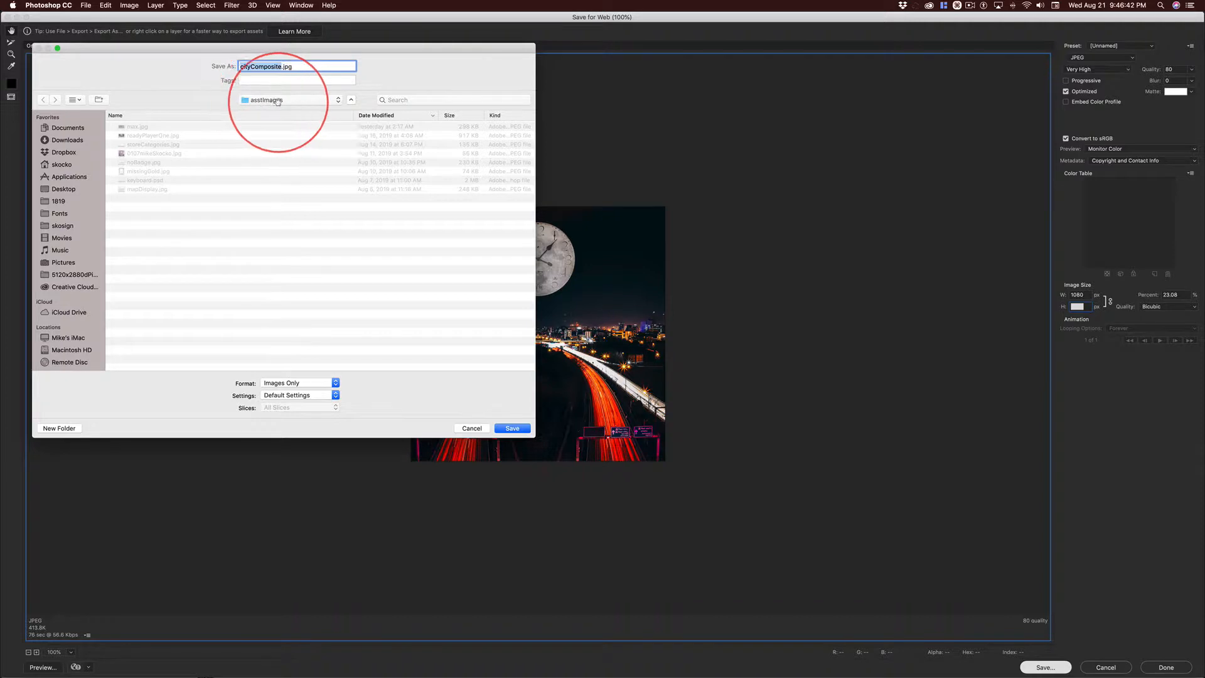
left_click(351, 100)
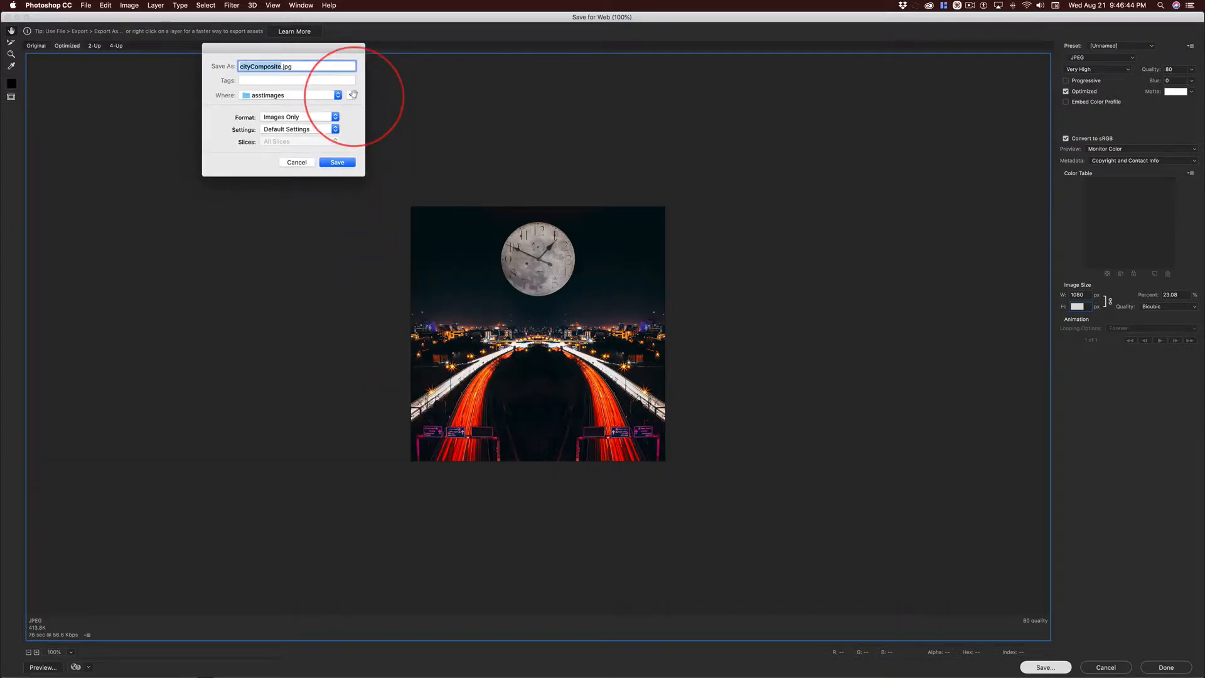
left_click(352, 94)
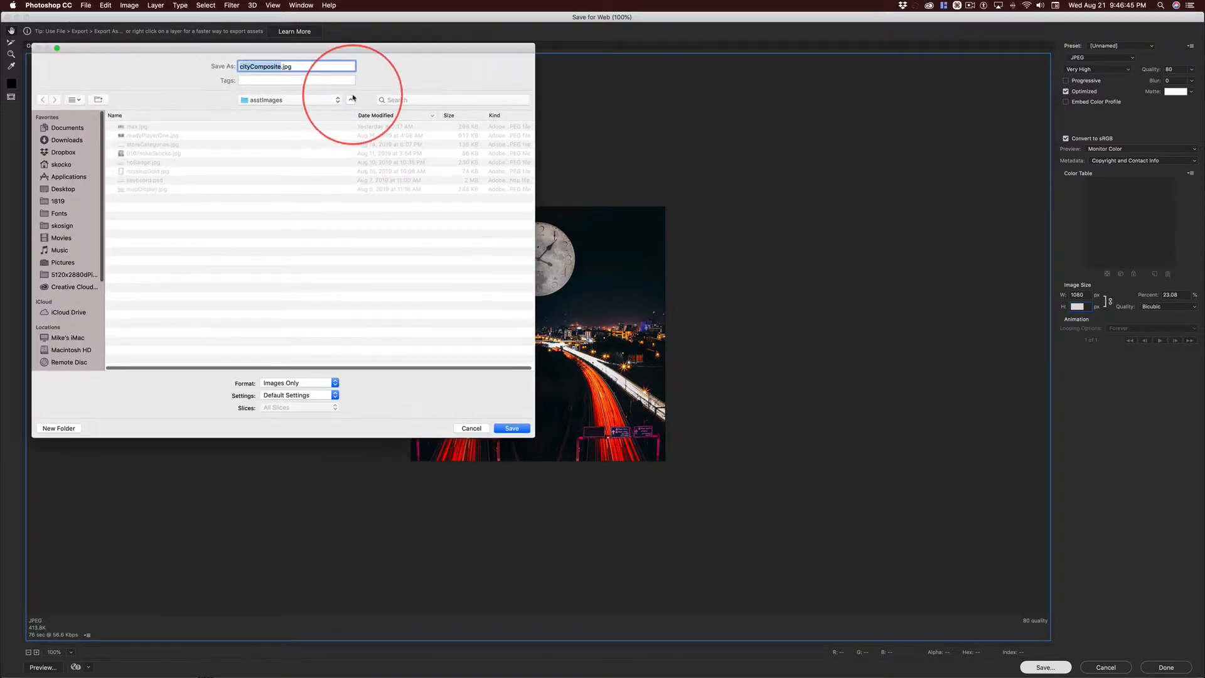
left_click(290, 100)
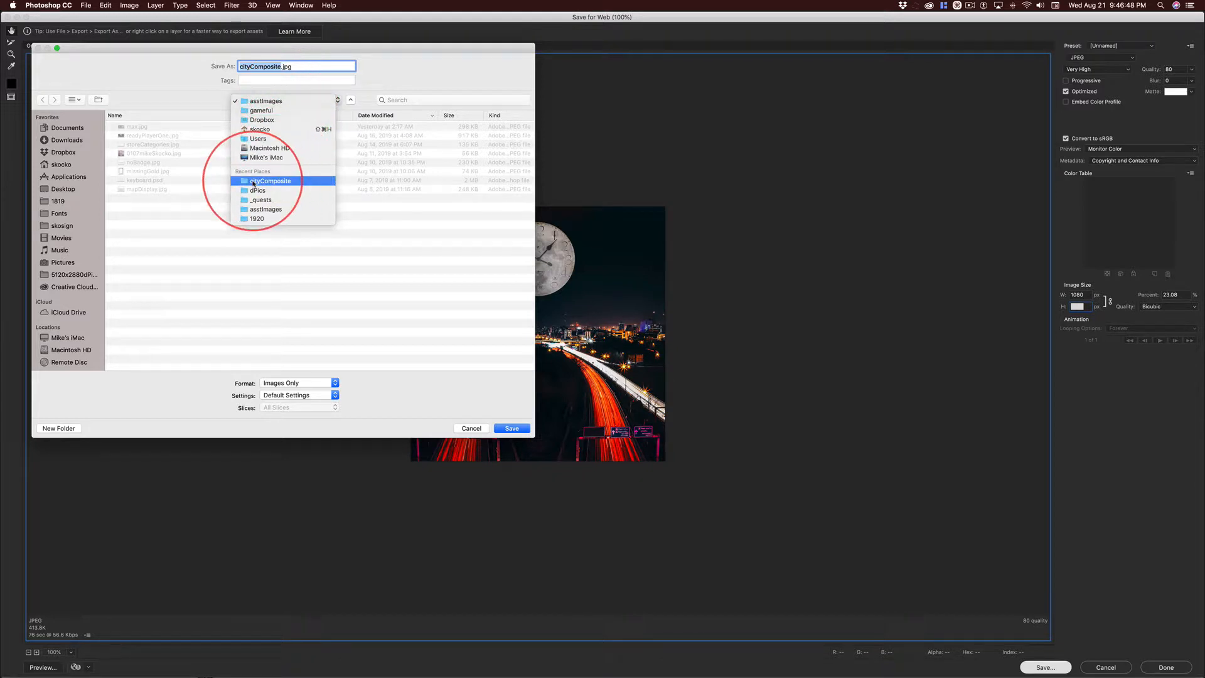
left_click(284, 182)
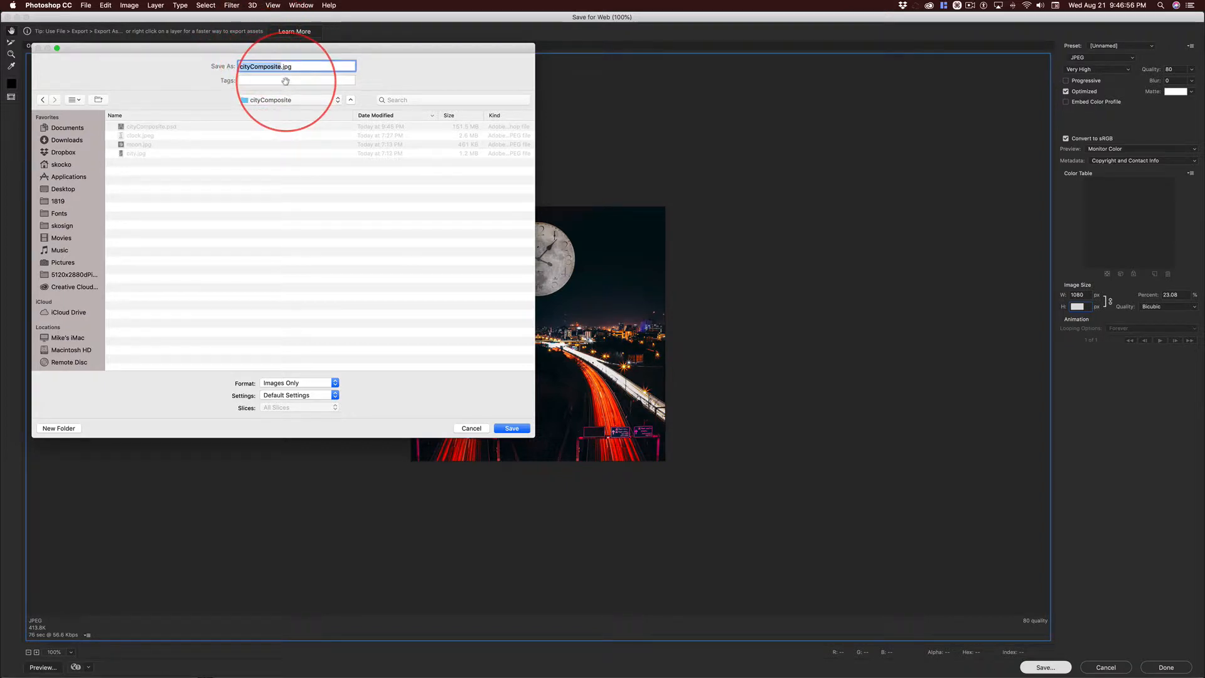
Export the JPEG under the name cityComposite1080.jpg and save the cityComposite.psd document
key("Right")
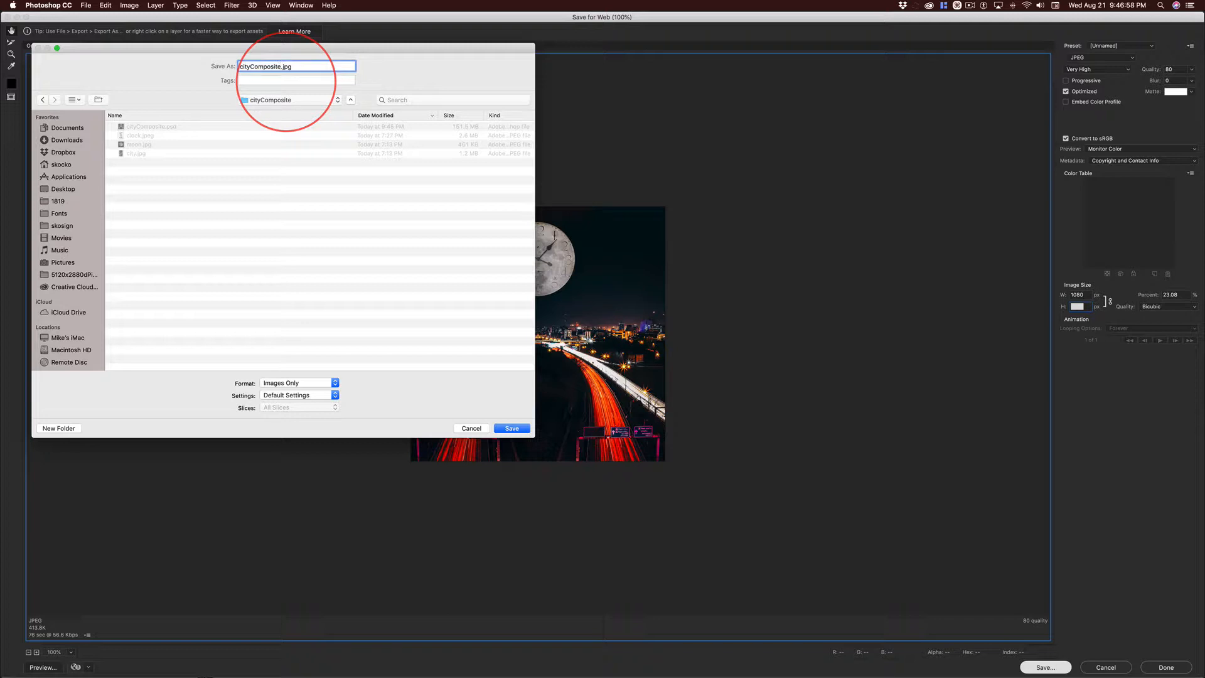
type("1080")
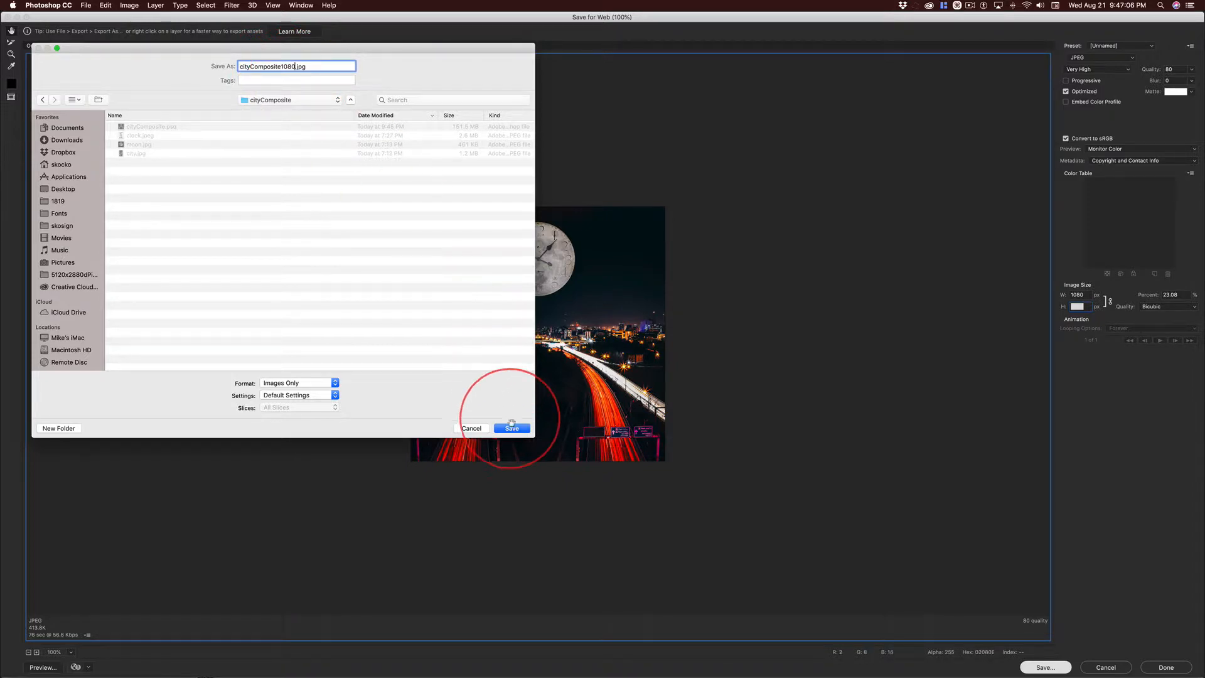
left_click(512, 428)
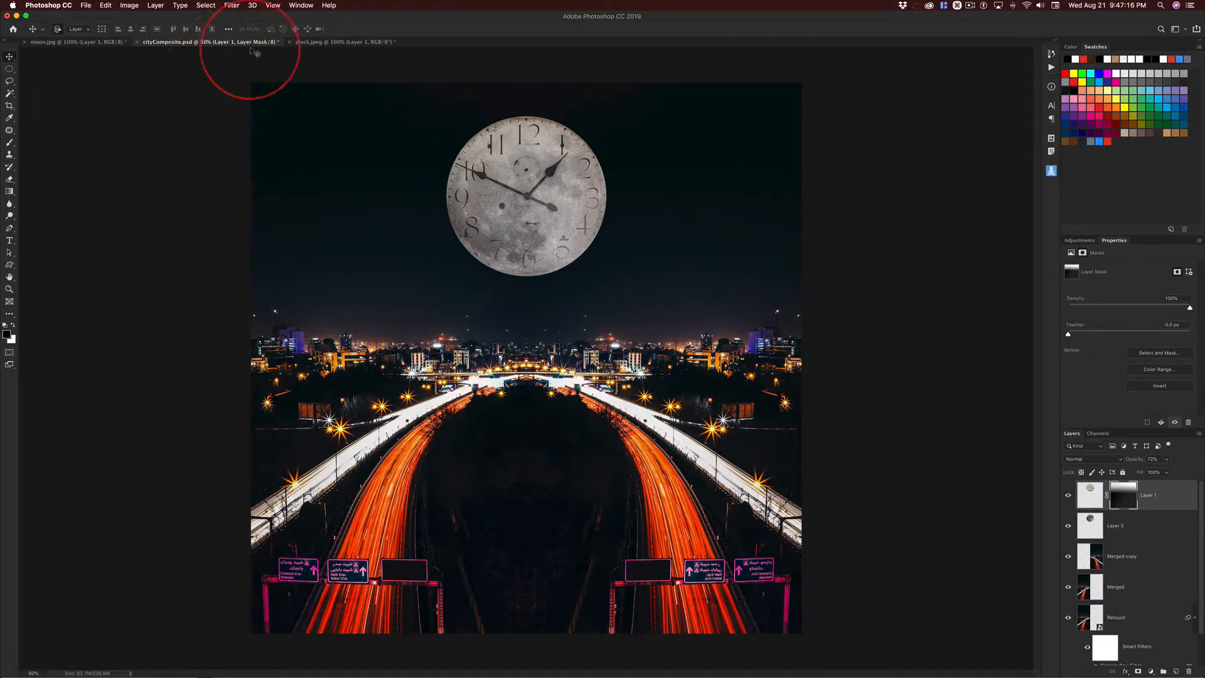
key("super+s")
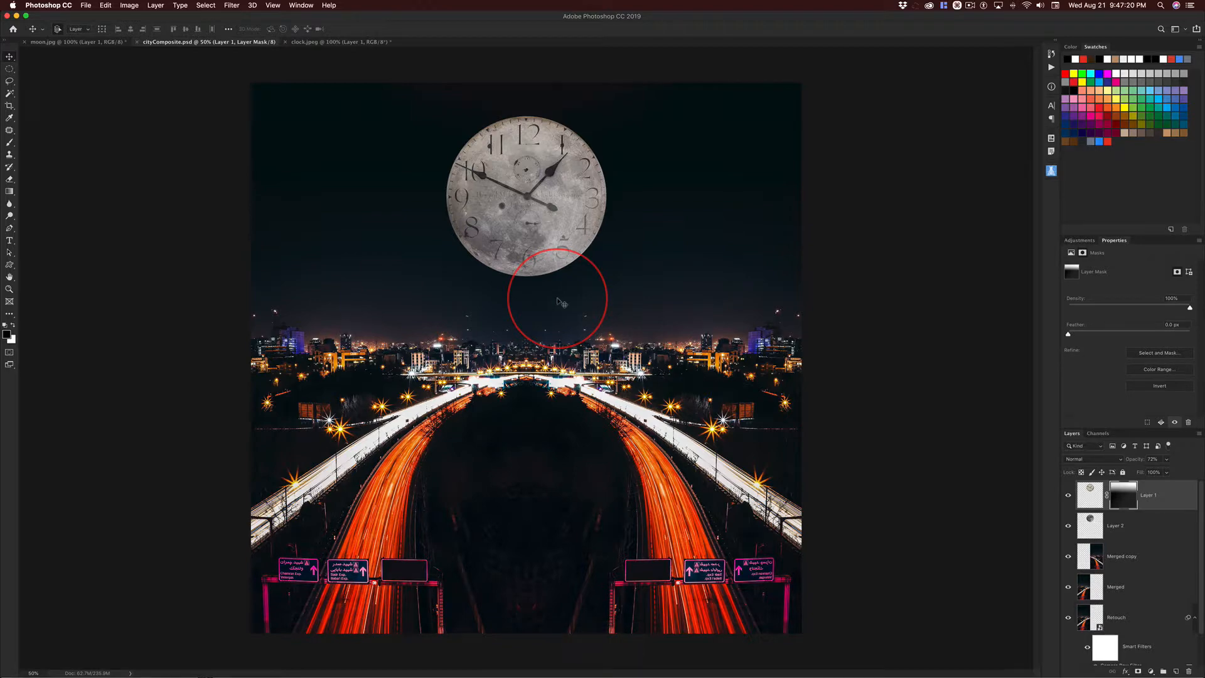
Save the clock.jpeg document as clock.psd in Photoshop format with layers in the cityComposite folder and close it
left_click(314, 42)
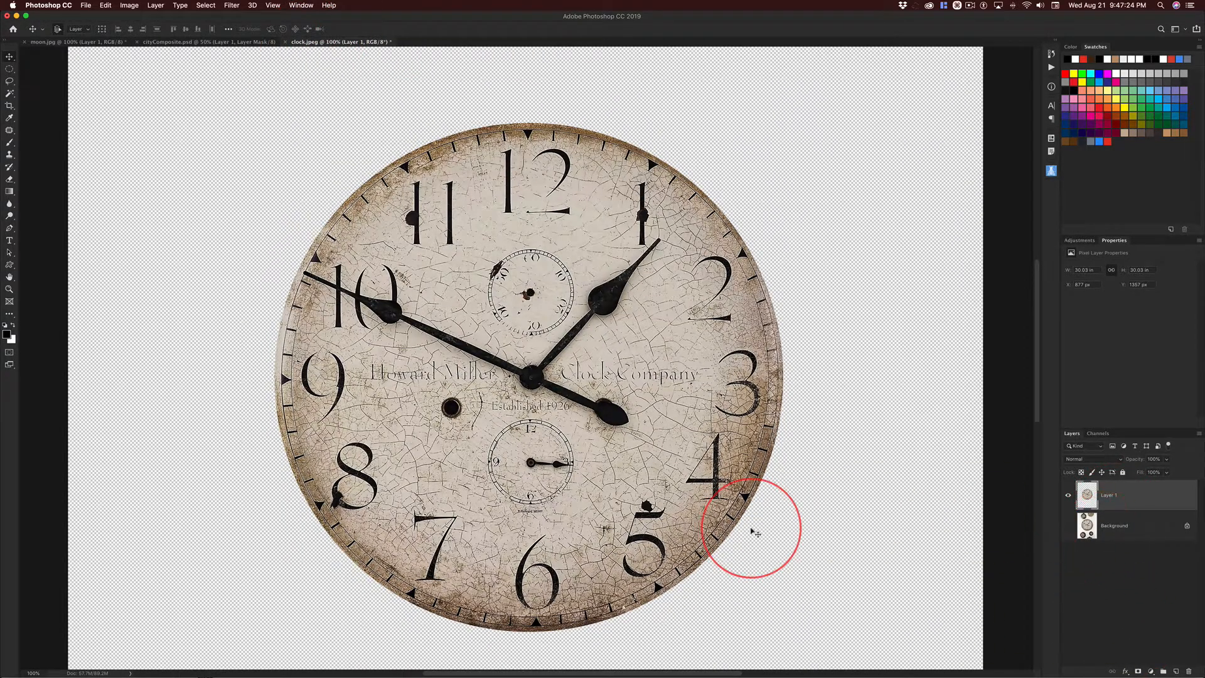
key("super+s")
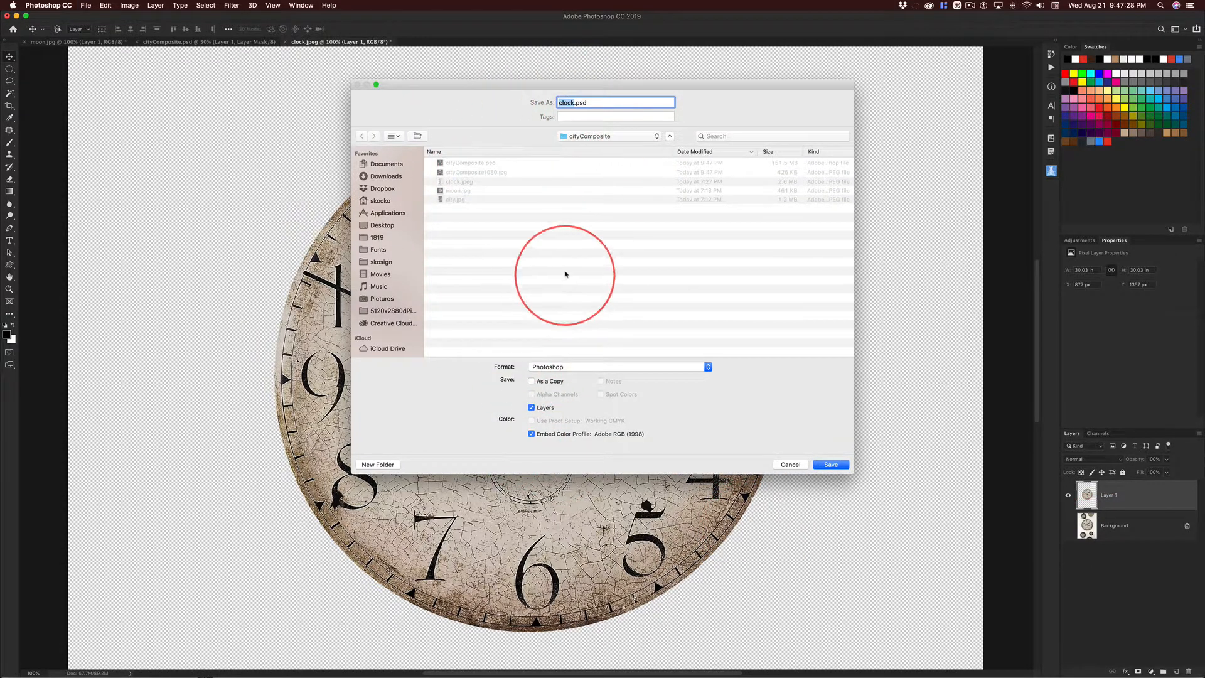
left_click(833, 467)
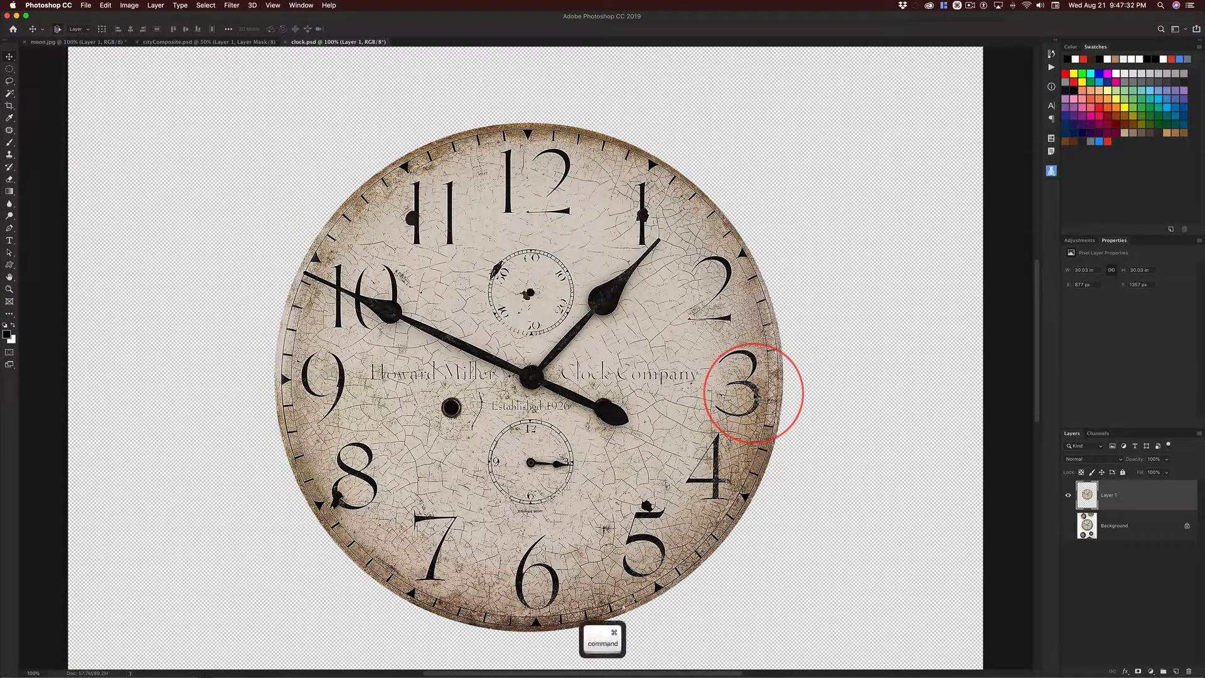
key("super+w")
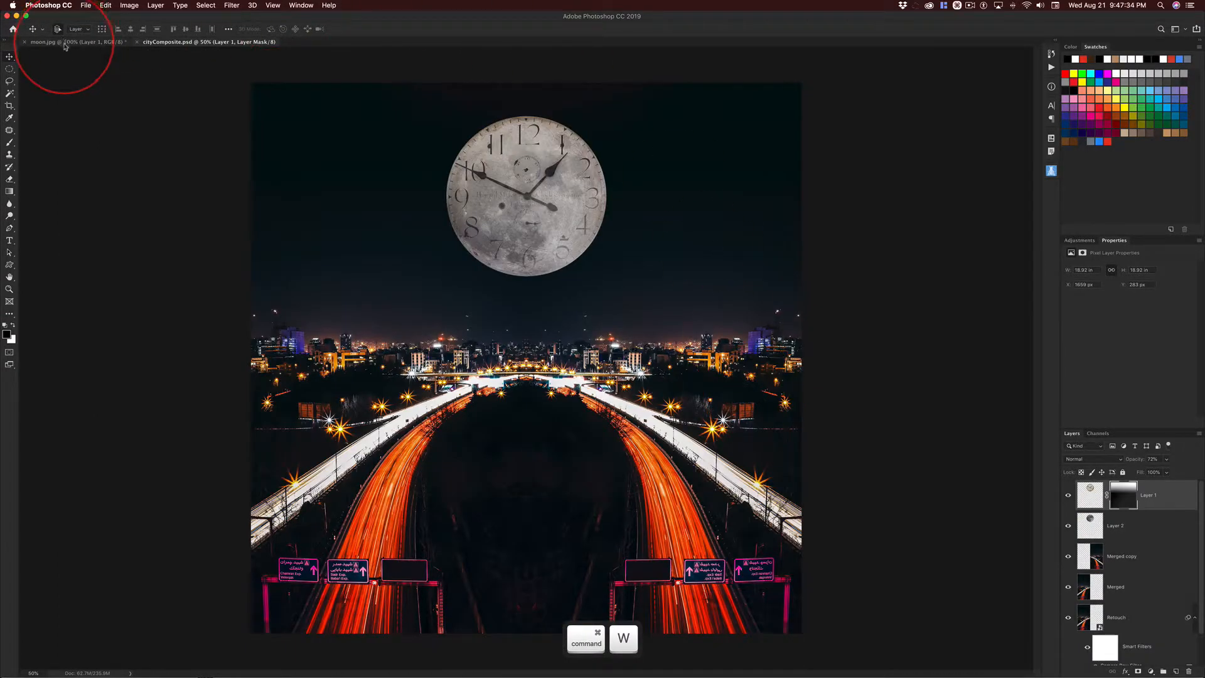
Save the moon.jpg document as moon.psd in Photoshop format with layers in the cityComposite folder and close it
left_click(69, 41)
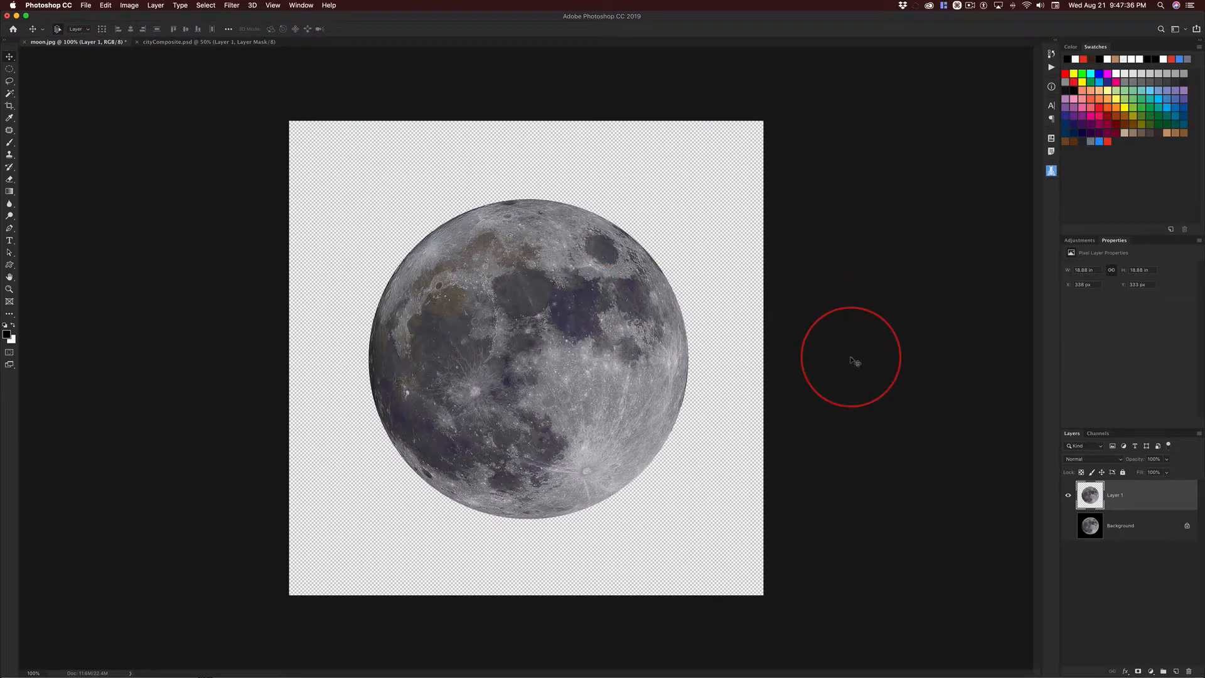
key("super+s")
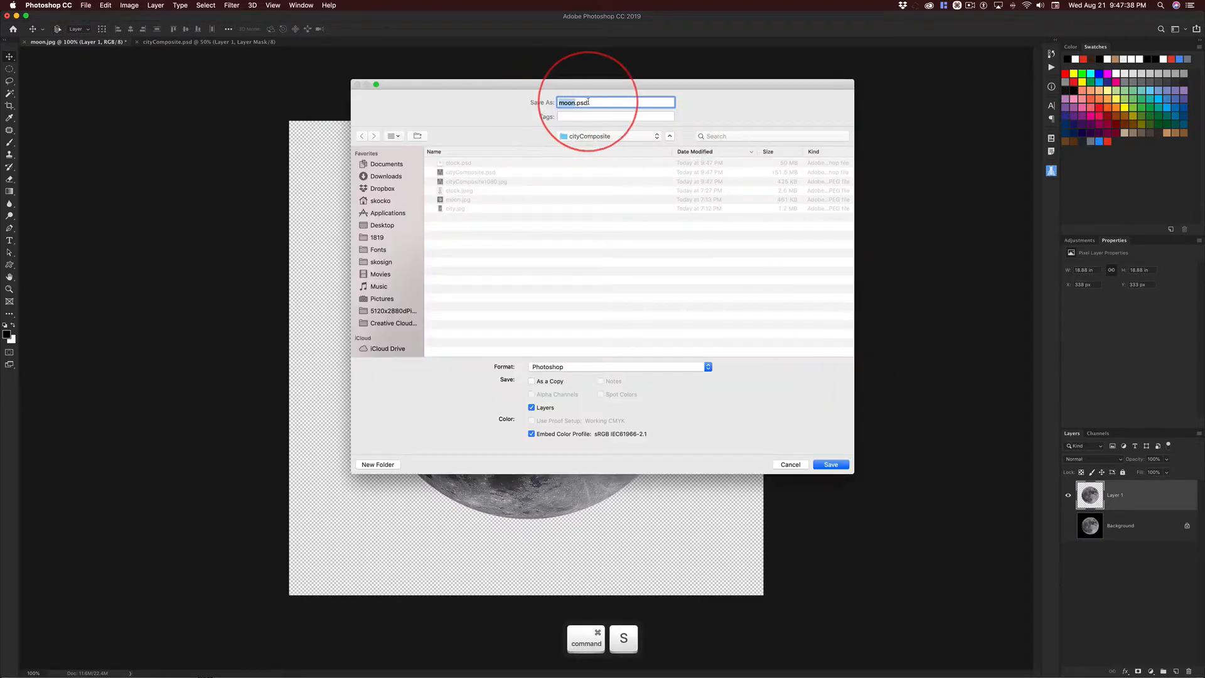
left_click(831, 464)
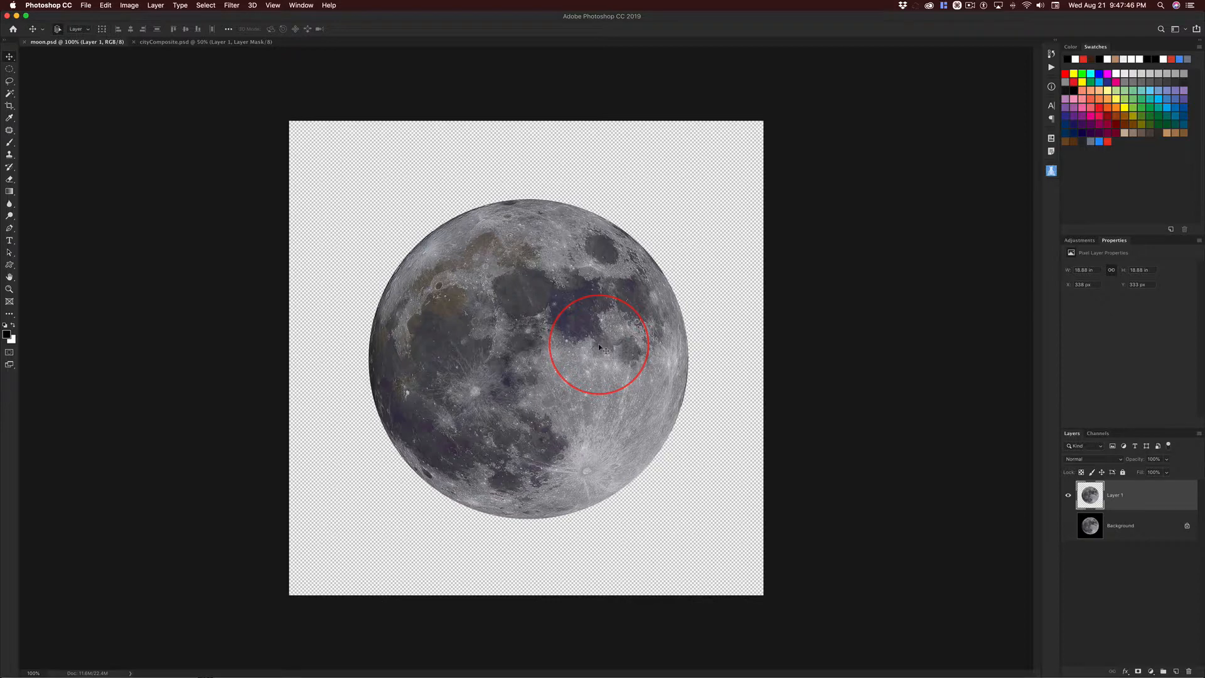
key("super+w")
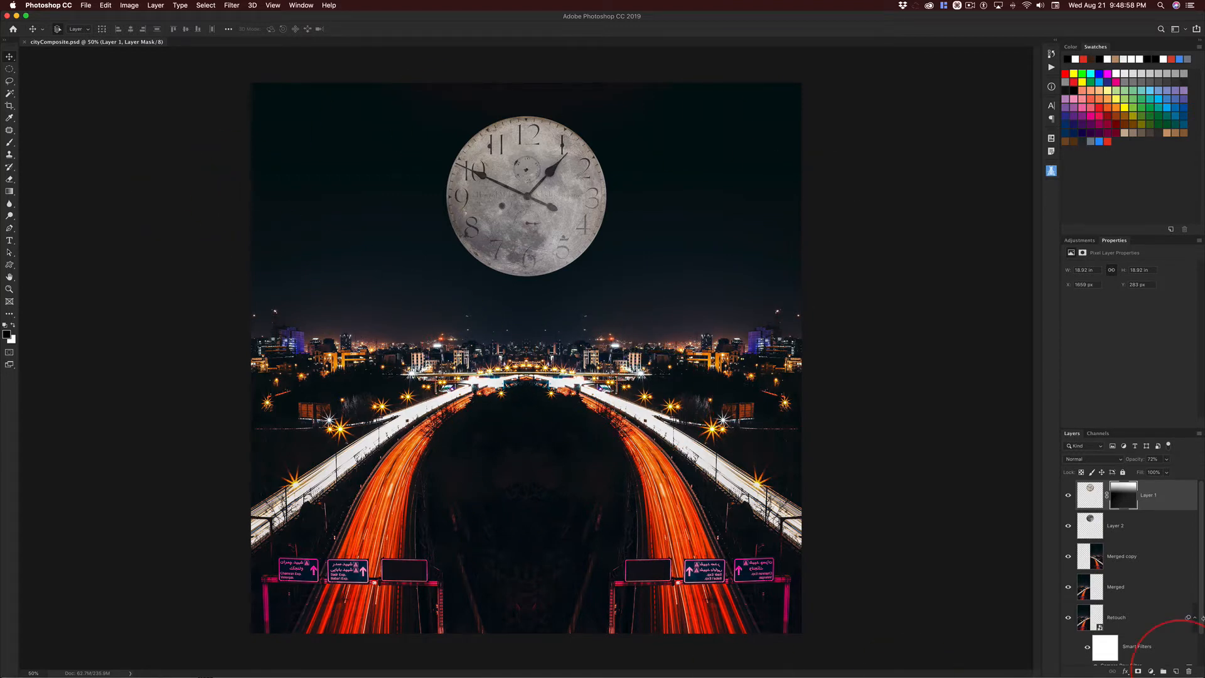
scroll(1168, 603, "down", 2)
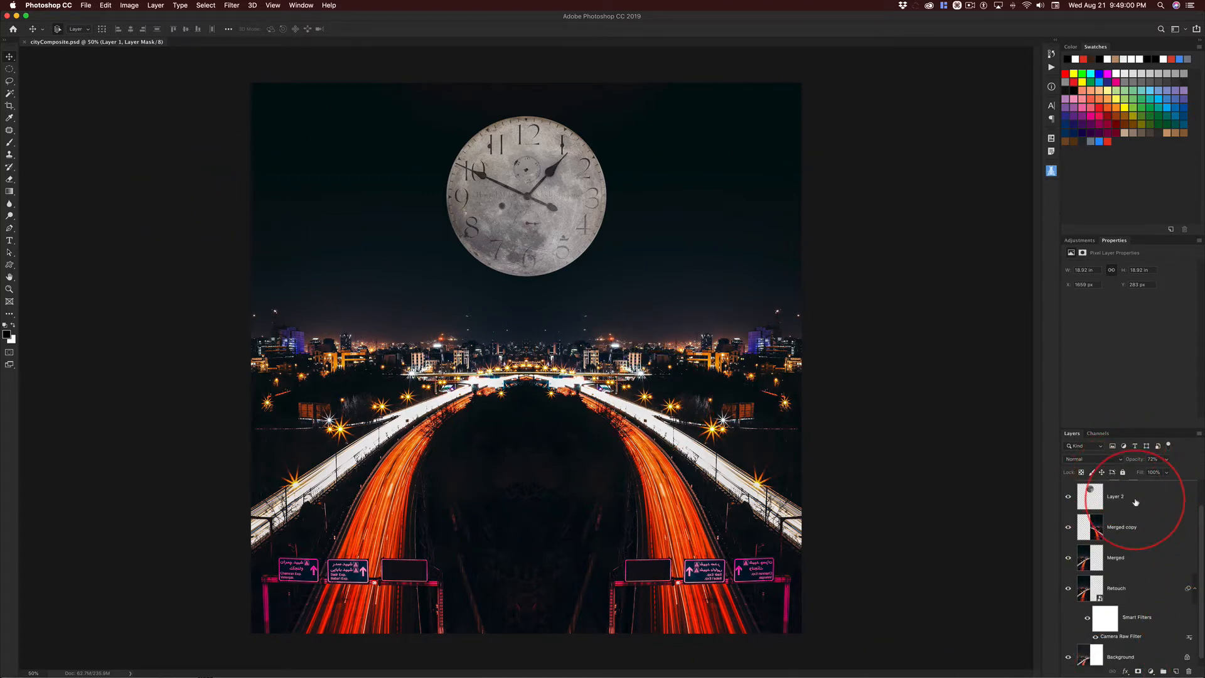